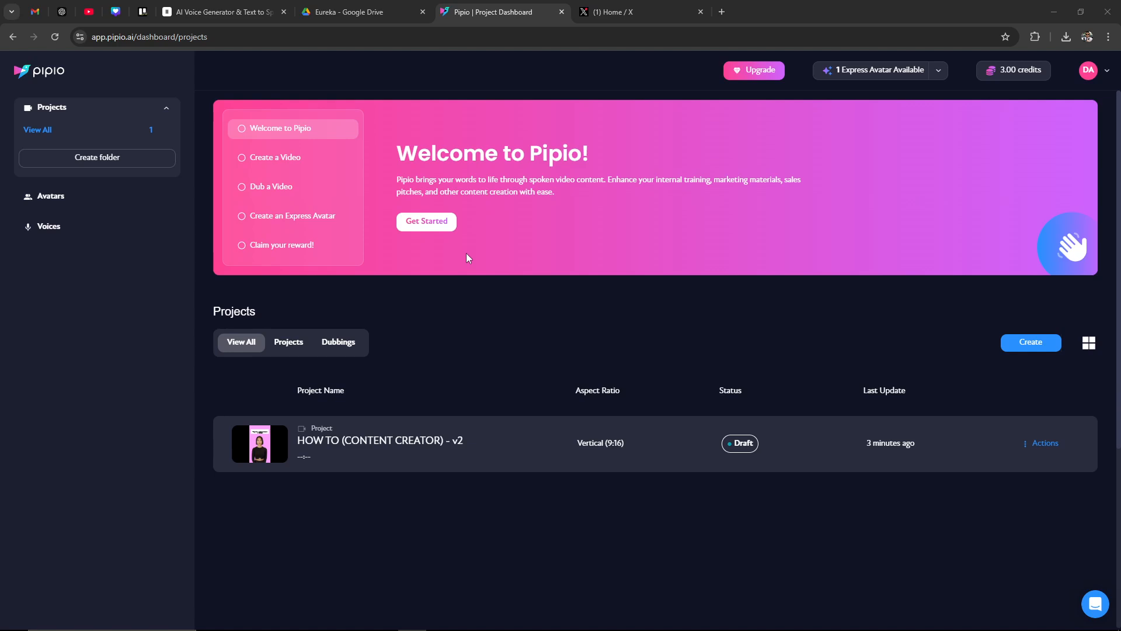
# Step: Complete the welcome stage of the onboarding and open the ready-made first video project for editing
pyautogui.click(416, 227)
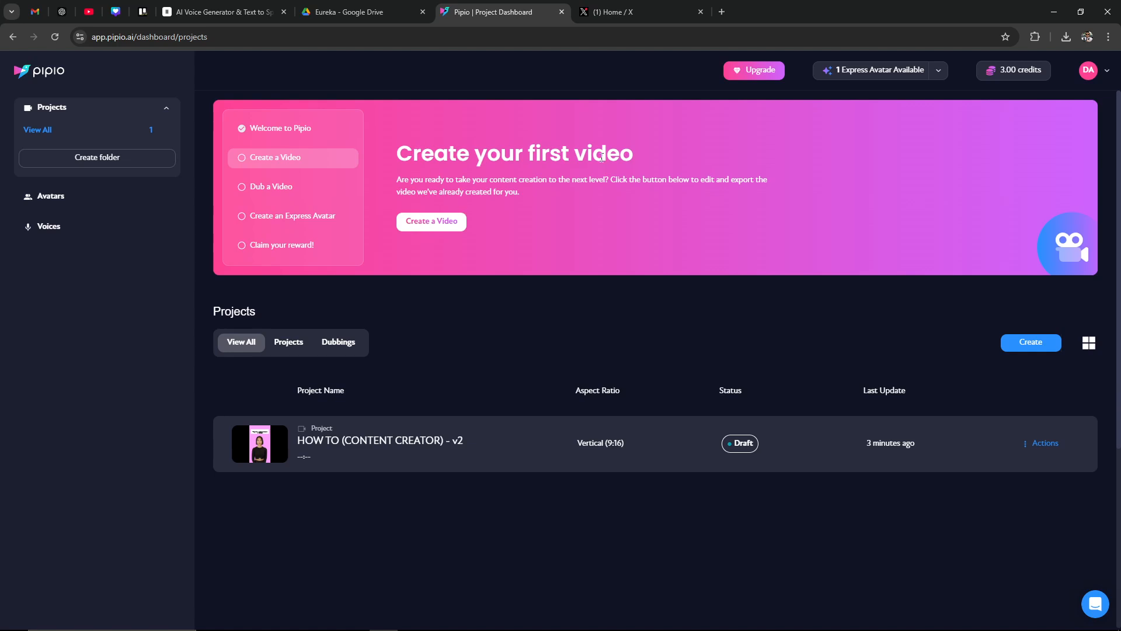
pyautogui.click(414, 223)
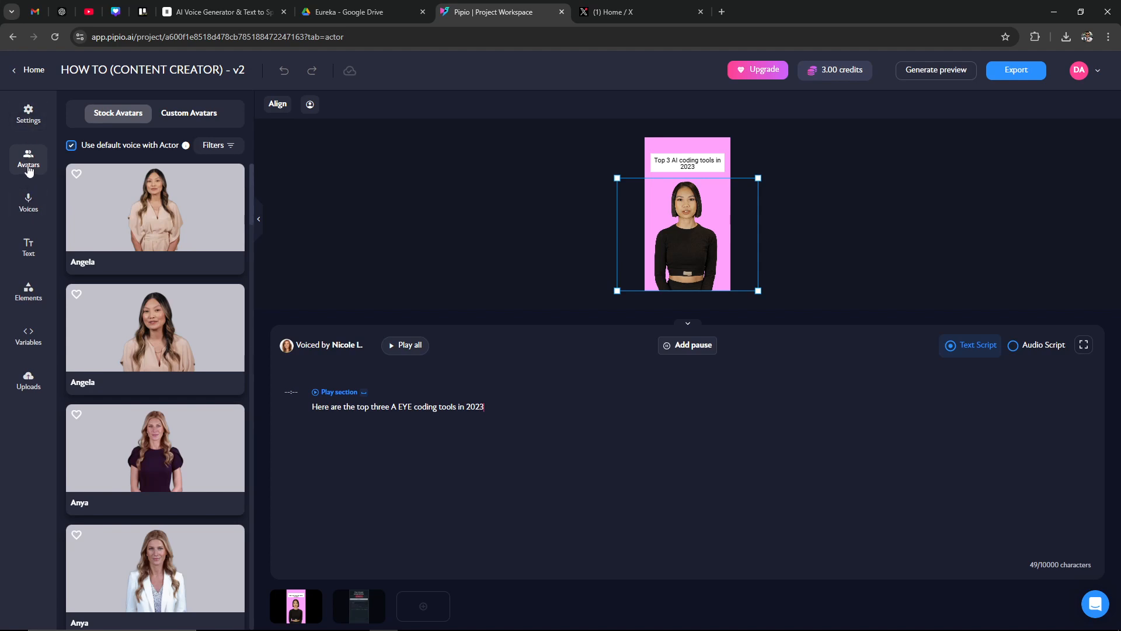
# Step: Examine the voice, text, element, variable and upload options offered by the video editor
pyautogui.click(30, 201)
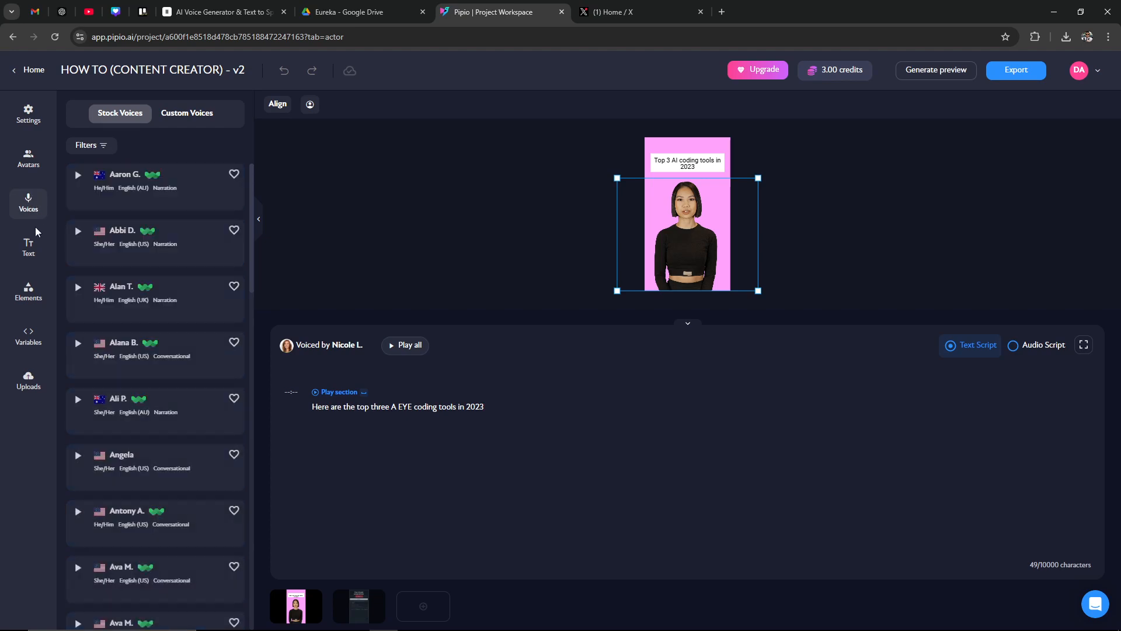
pyautogui.click(34, 245)
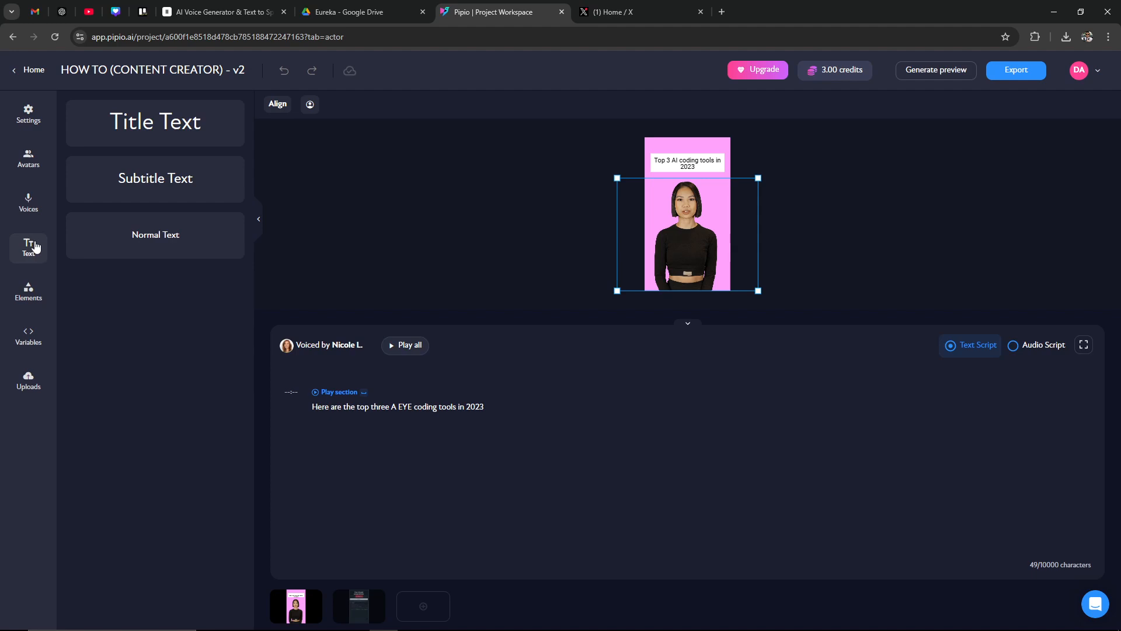
pyautogui.click(29, 298)
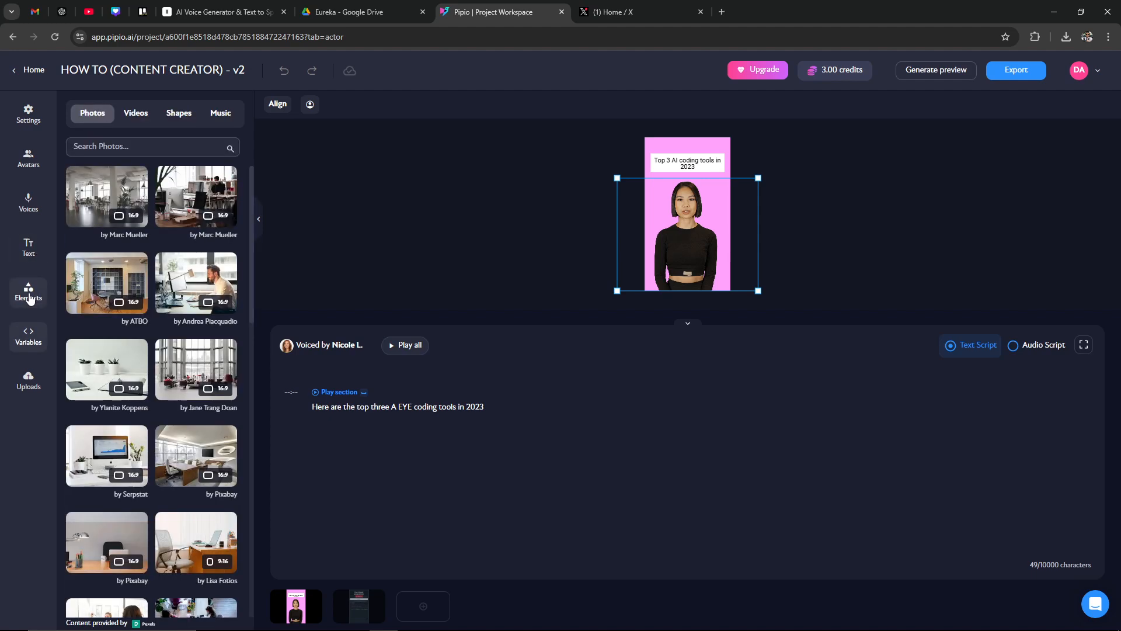
pyautogui.click(25, 343)
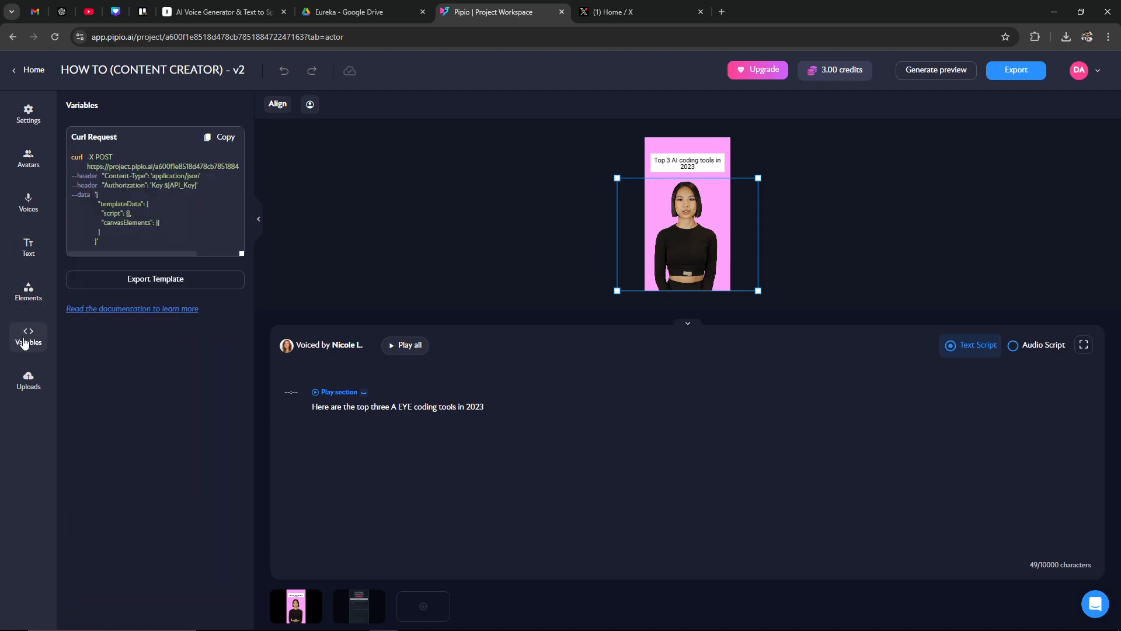
pyautogui.click(32, 381)
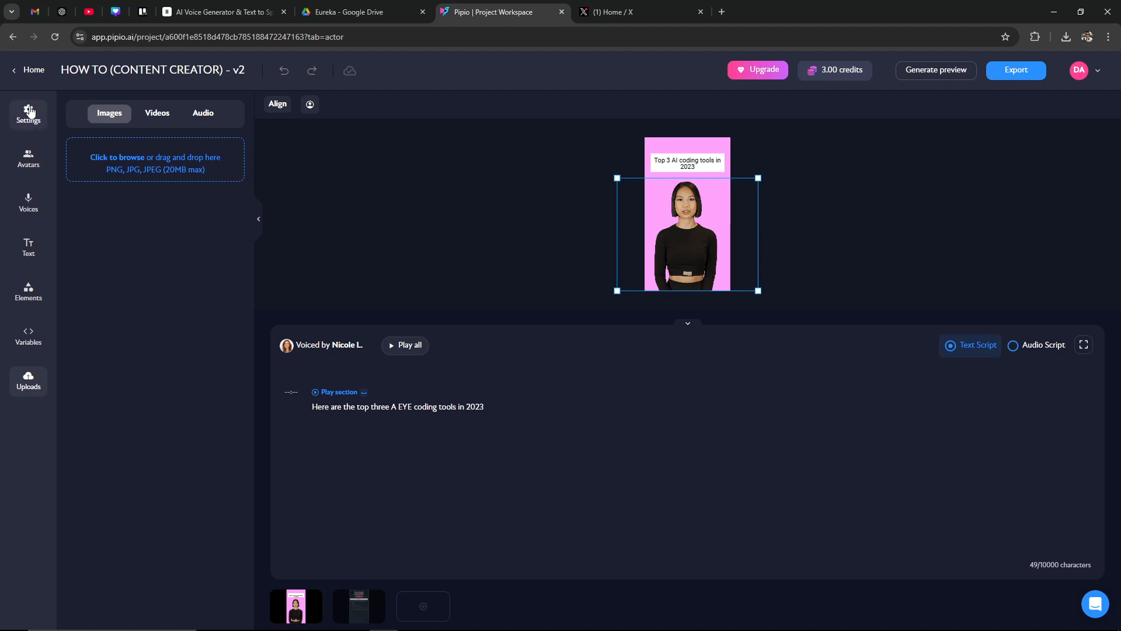
# Step: Browse the range of stock avatars available for the video
pyautogui.click(25, 156)
pyautogui.moveTo(192, 231)
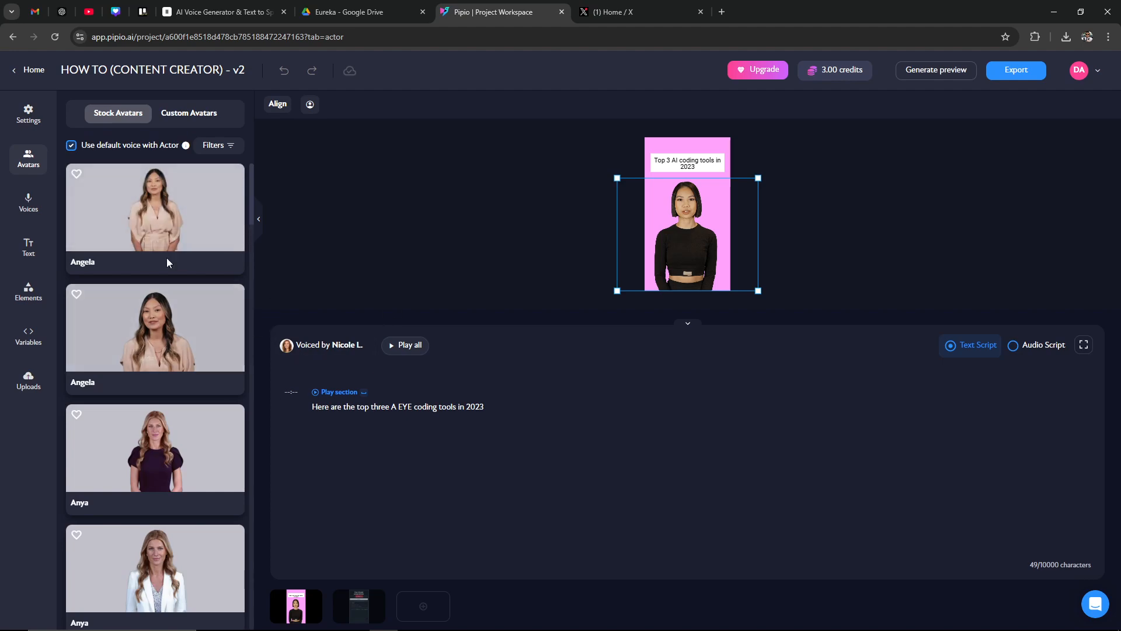
pyautogui.click(155, 239)
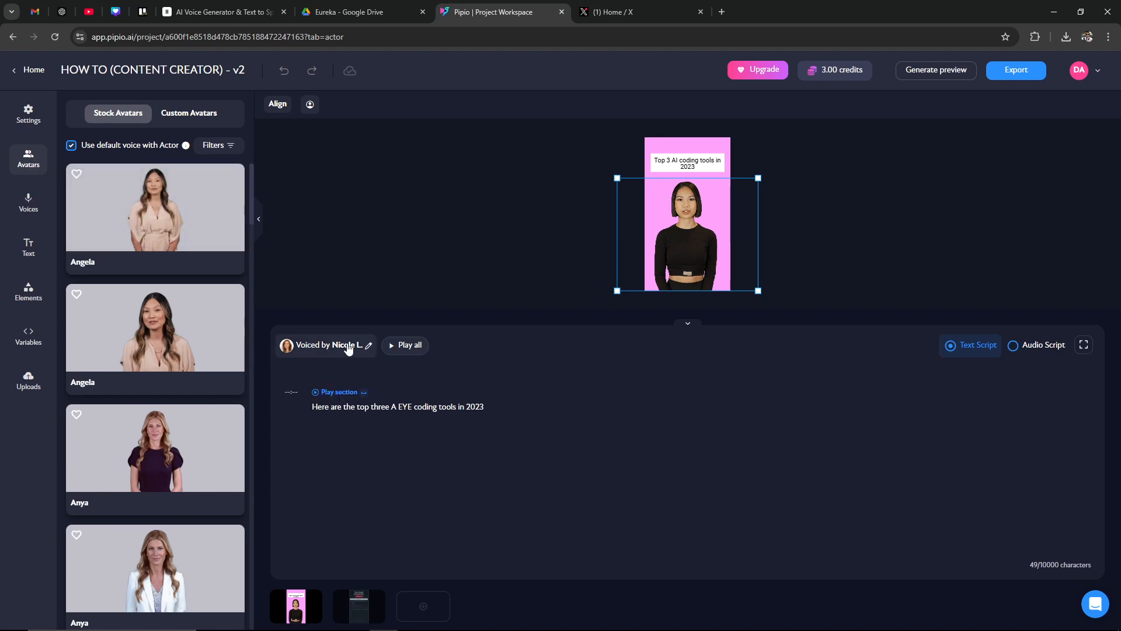
pyautogui.scroll(-10, 134, 373)
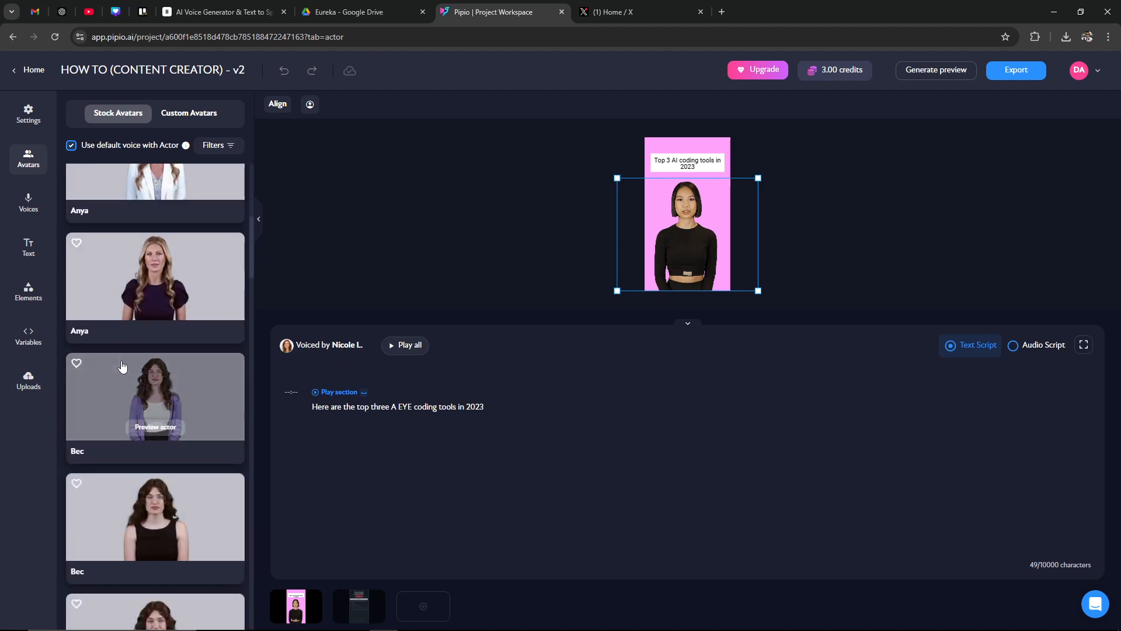
pyautogui.scroll(-15, 150, 385)
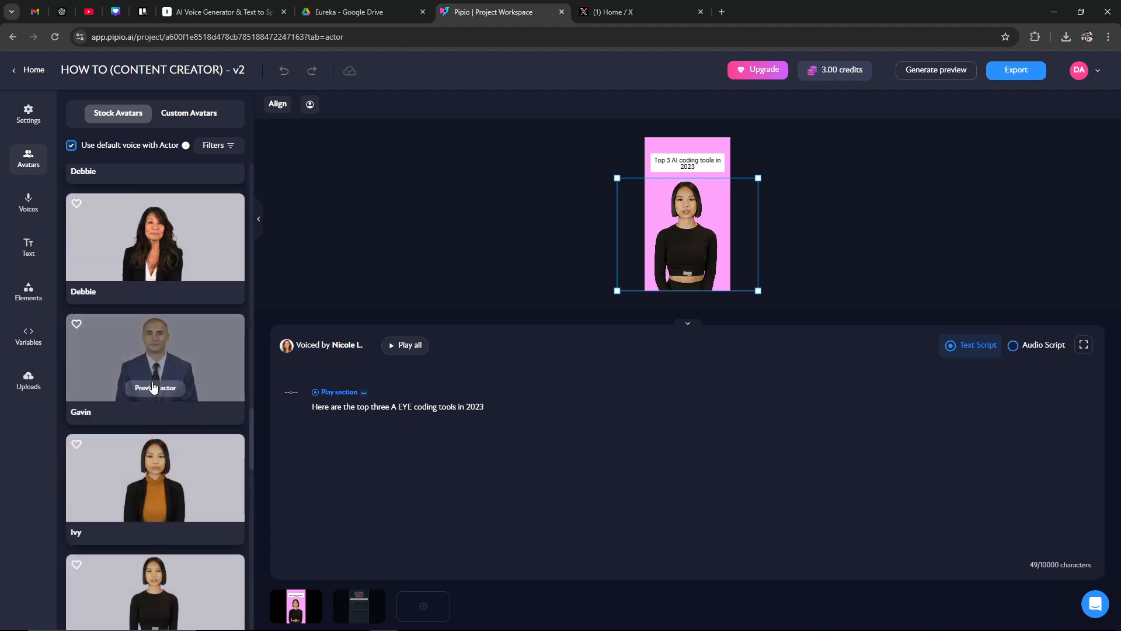
pyautogui.scroll(-15, 153, 385)
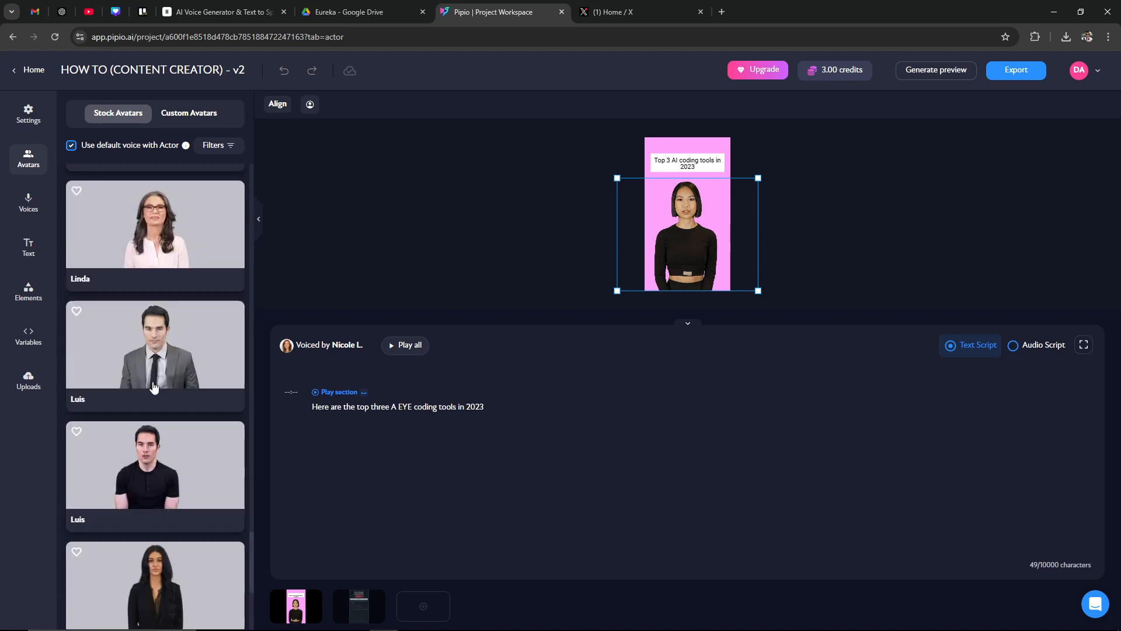
pyautogui.scroll(-10, 154, 386)
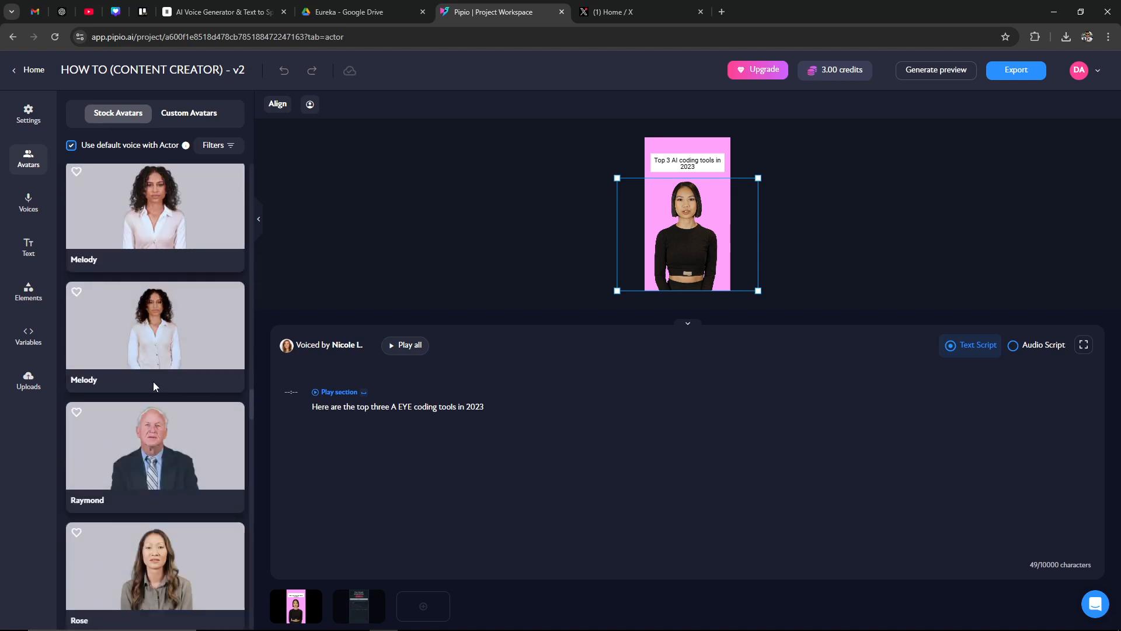
pyautogui.scroll(5, 154, 385)
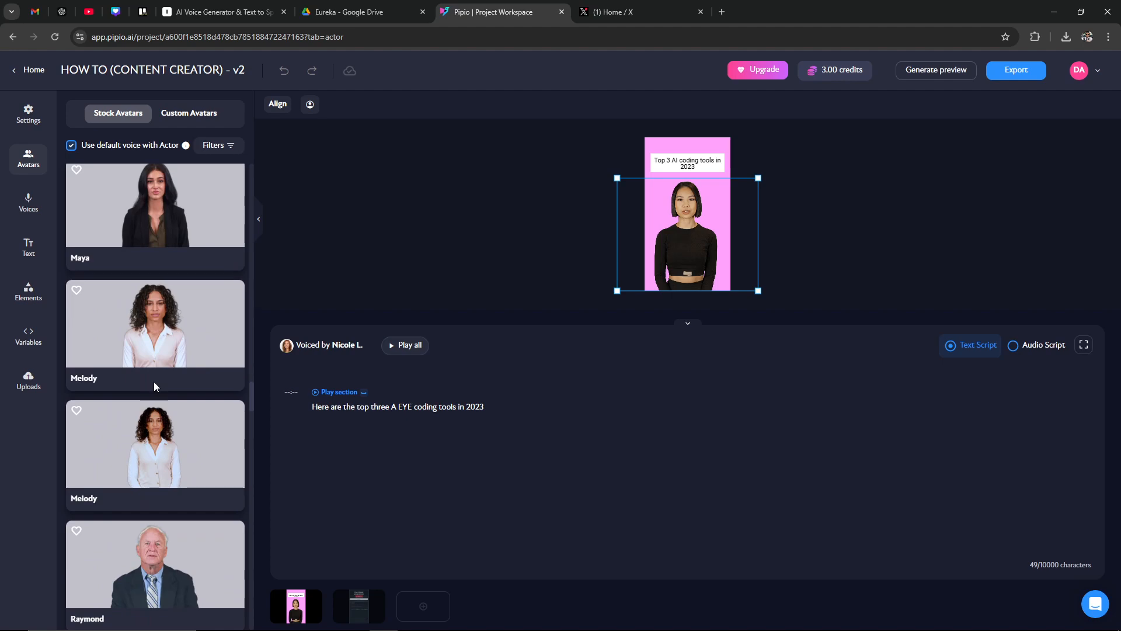
pyautogui.scroll(-10, 154, 386)
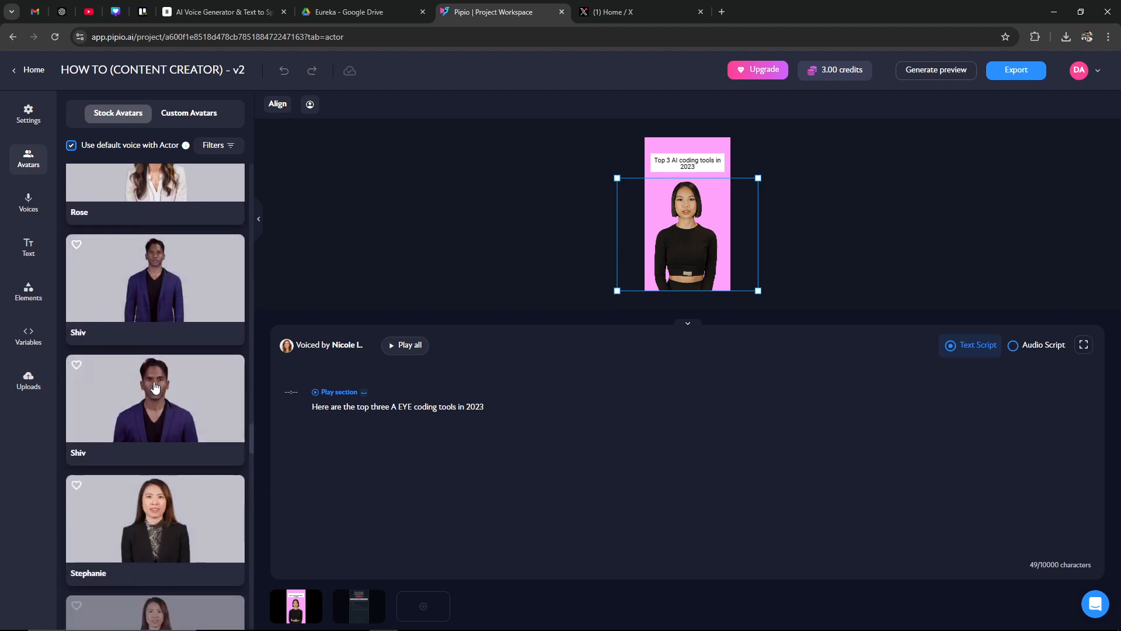
pyautogui.scroll(-6, 155, 387)
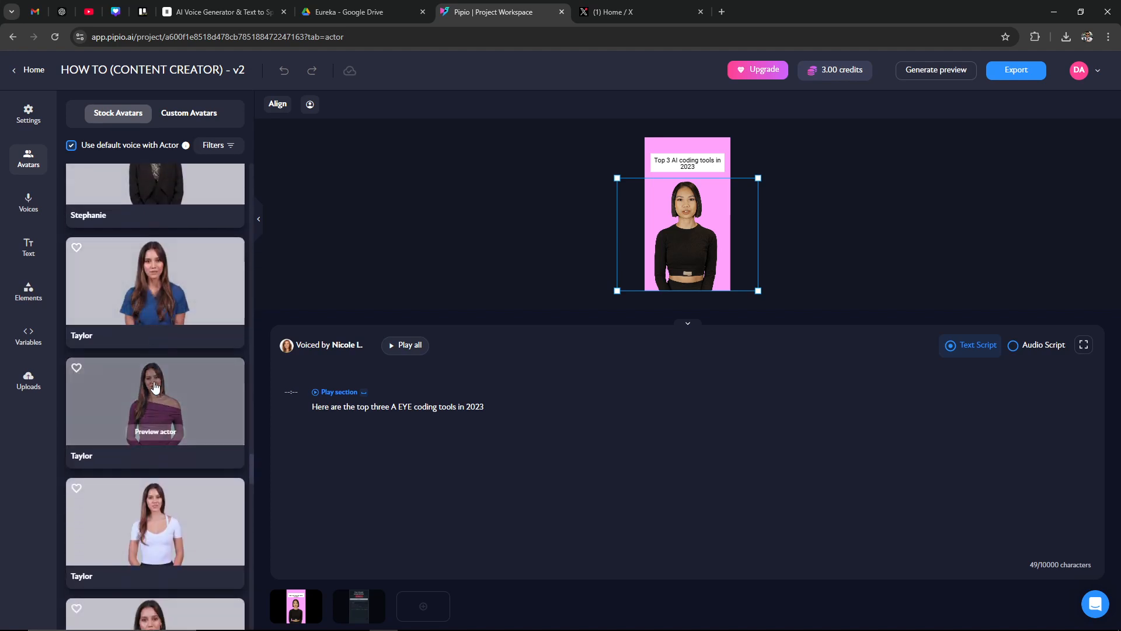
pyautogui.scroll(-8, 155, 387)
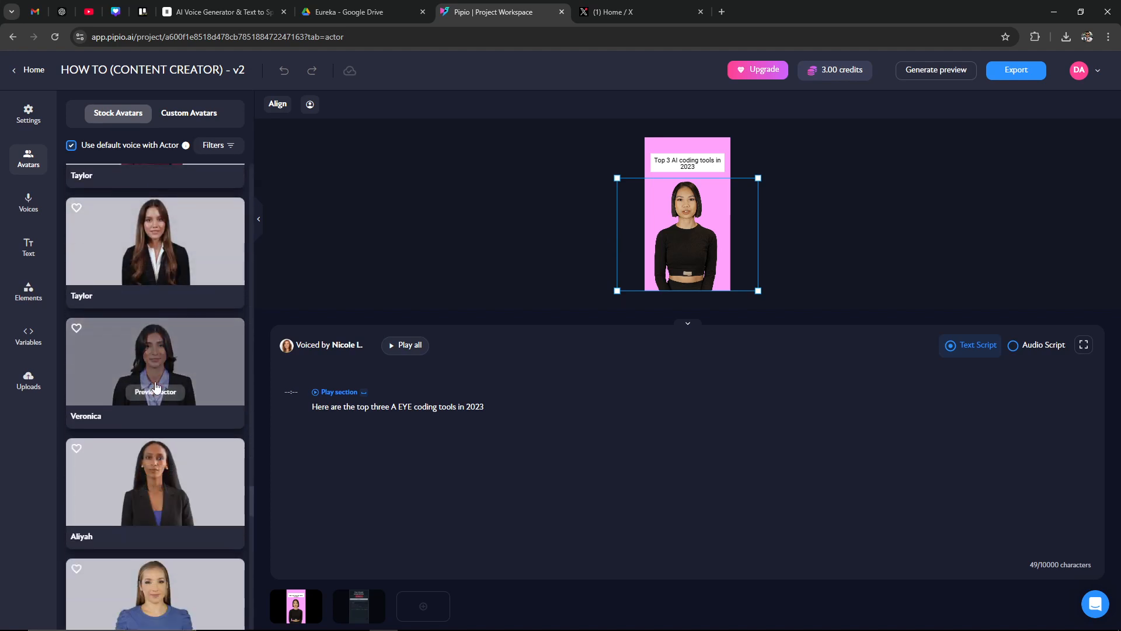
pyautogui.scroll(-8, 156, 387)
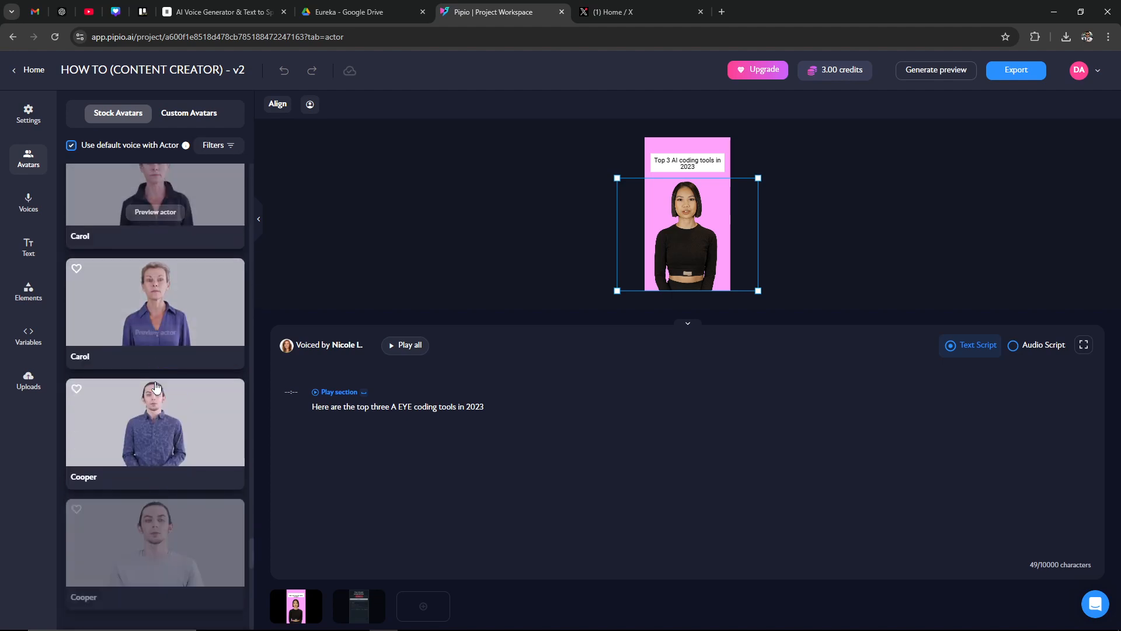
pyautogui.scroll(-8, 156, 387)
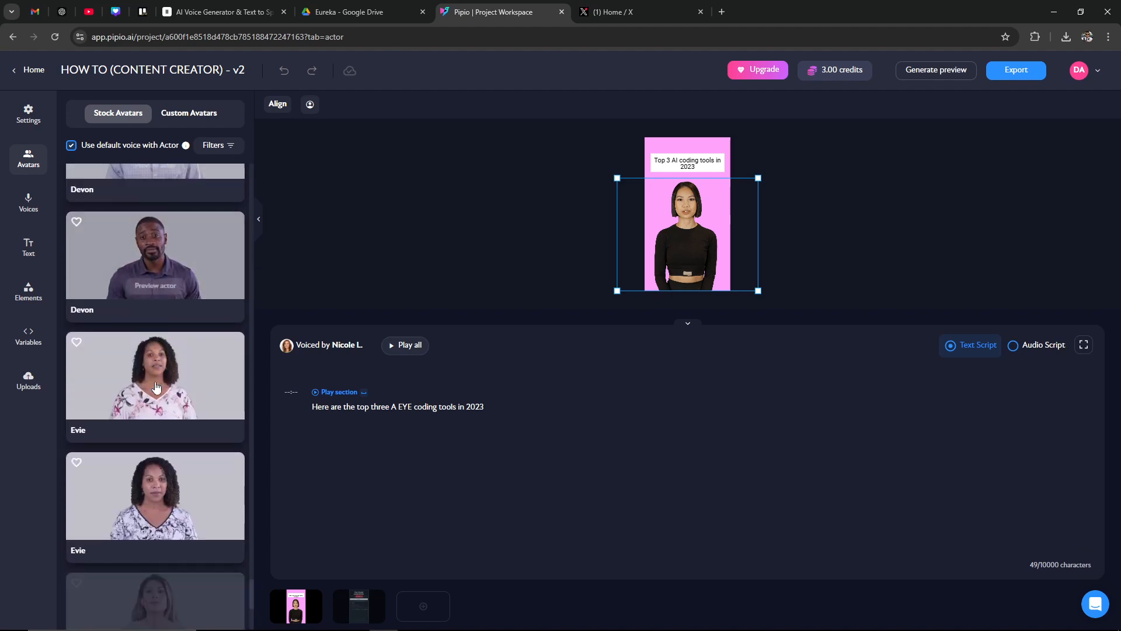
pyautogui.scroll(-8, 156, 387)
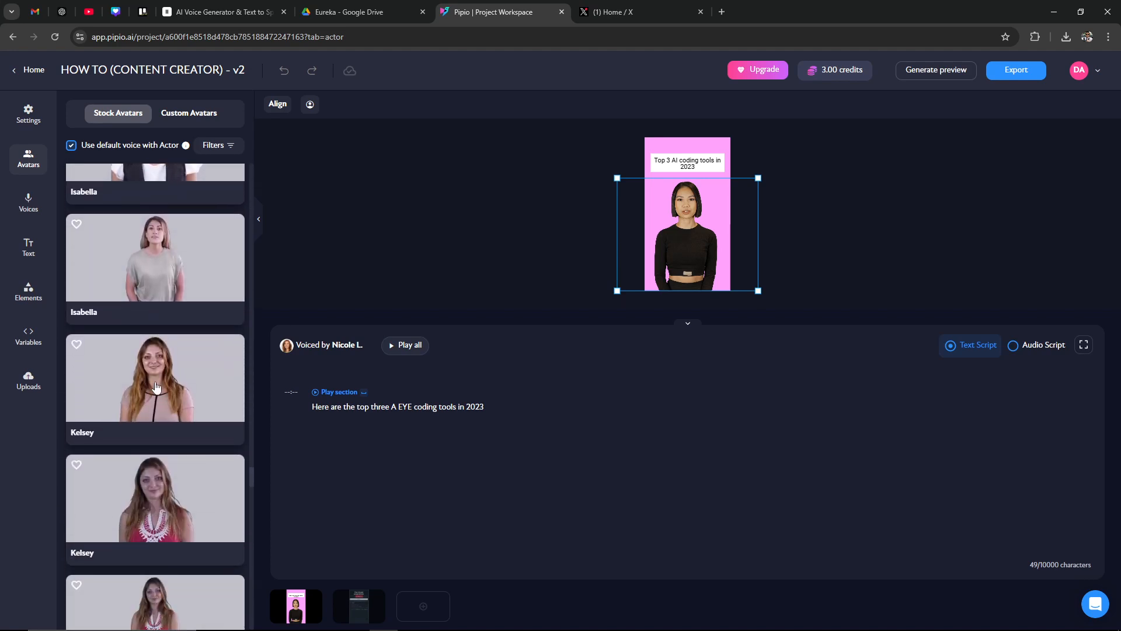
pyautogui.scroll(-4, 156, 387)
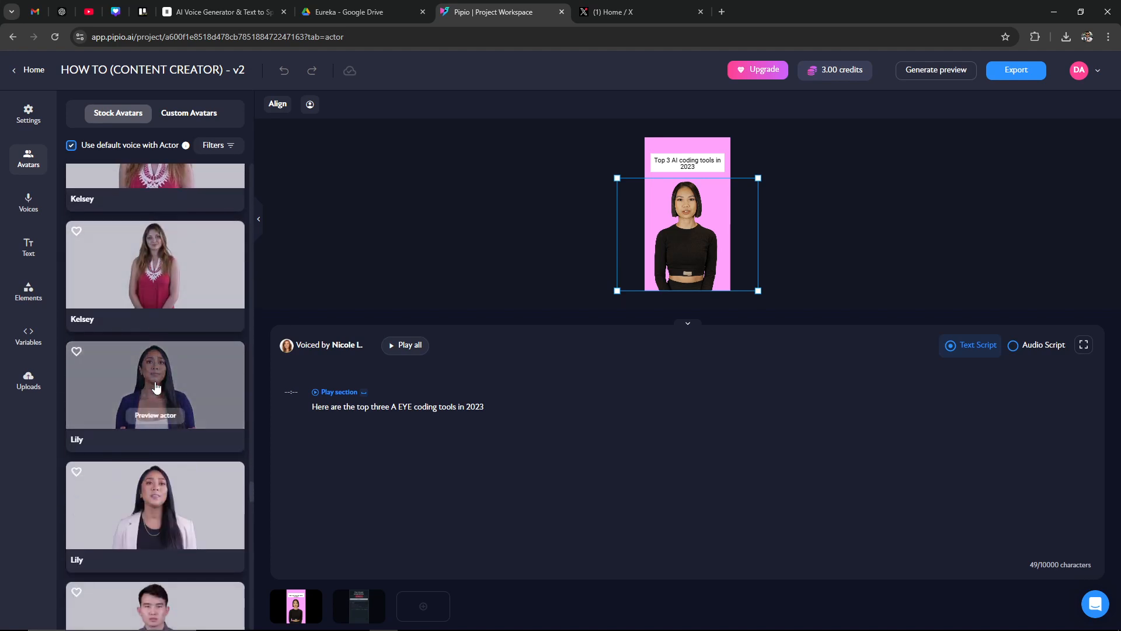
pyautogui.scroll(-8, 156, 387)
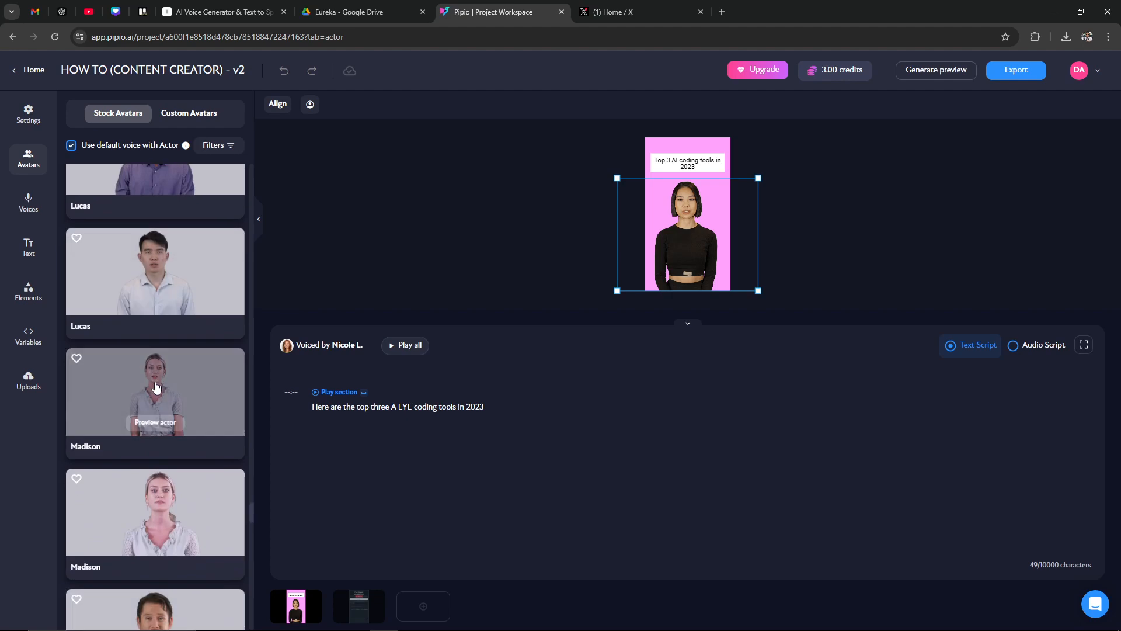
pyautogui.scroll(-7, 155, 387)
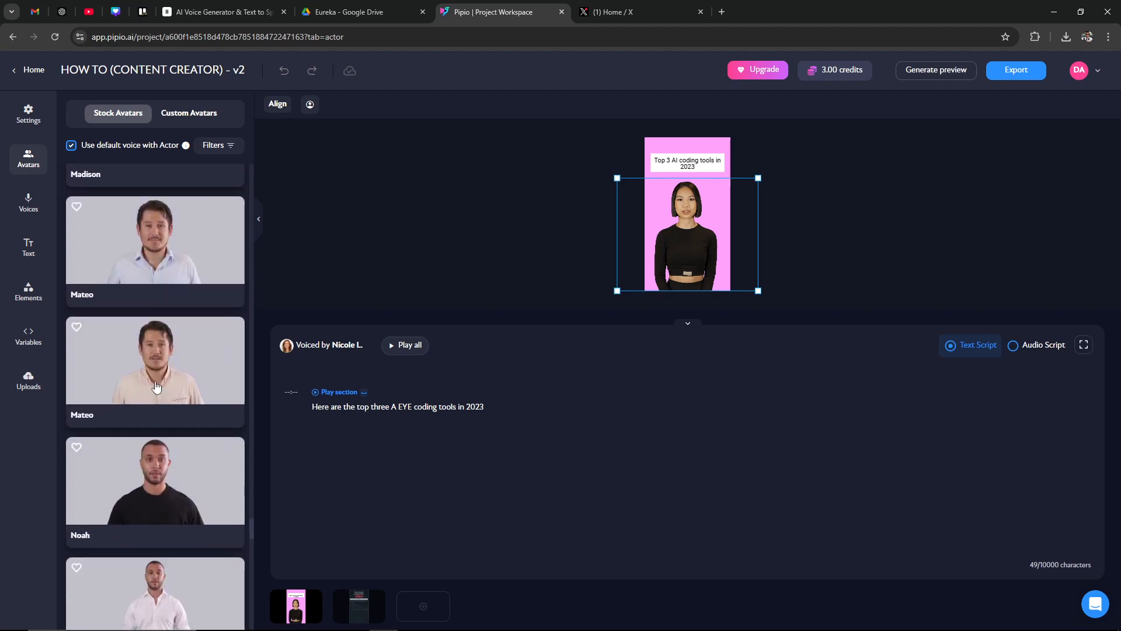
pyautogui.scroll(-6, 155, 385)
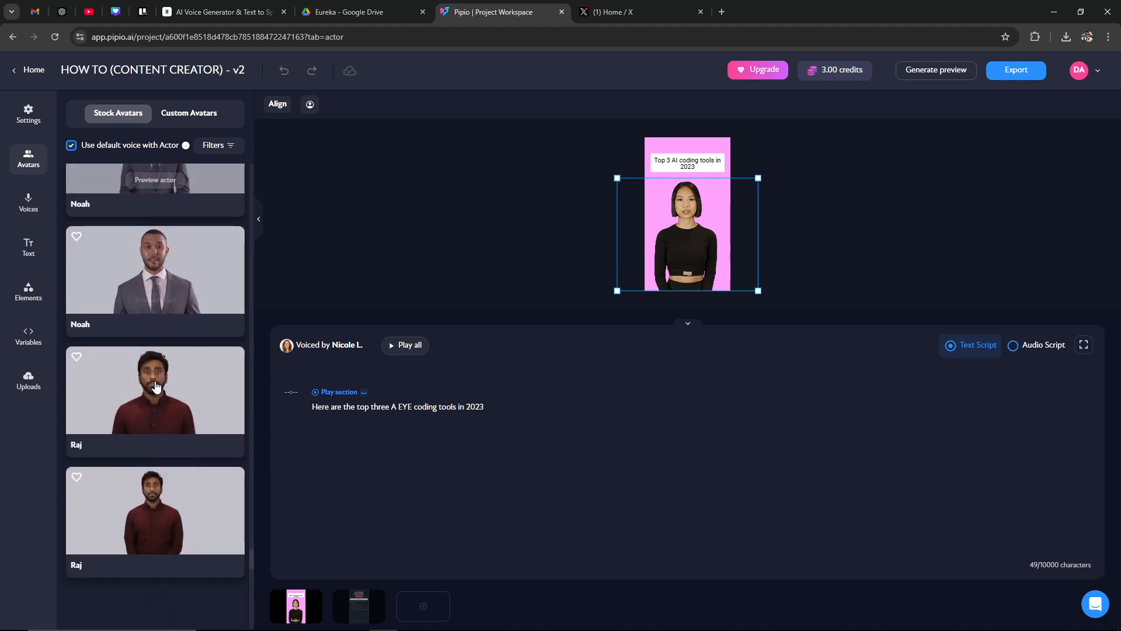
pyautogui.scroll(-8, 155, 385)
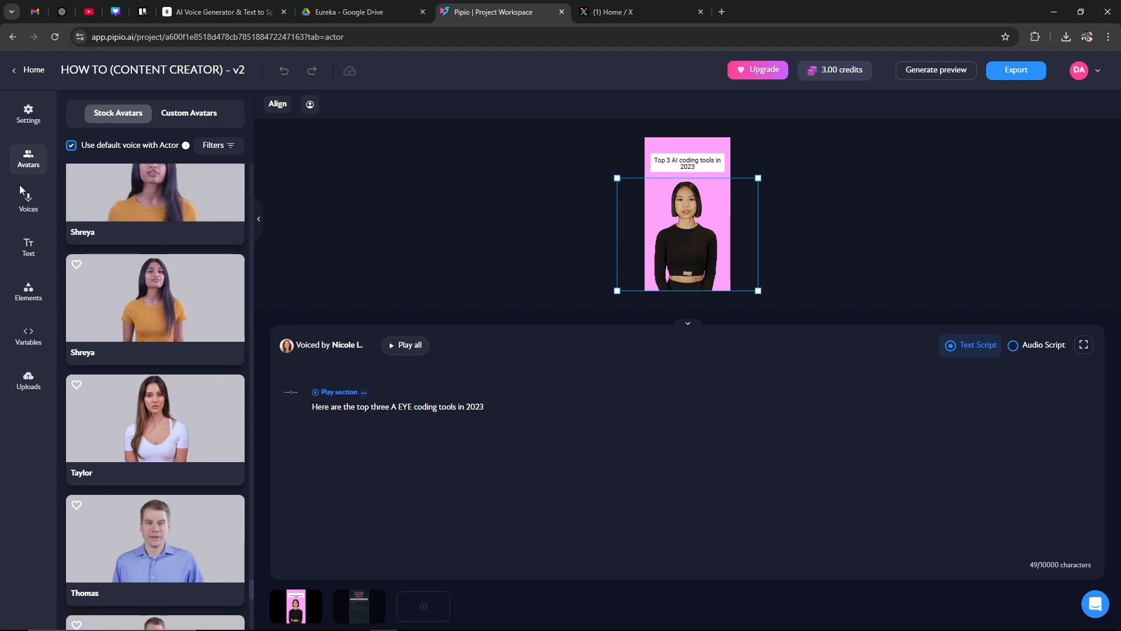
# Step: Browse the stock voices available for narrating the video
pyautogui.click(28, 201)
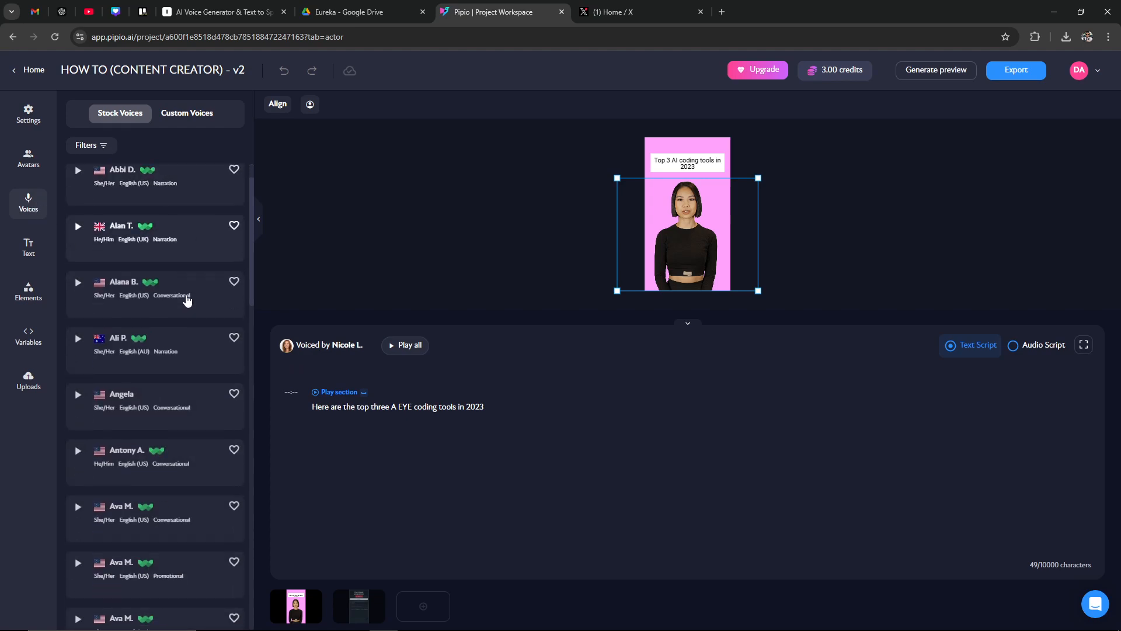
pyautogui.scroll(-20, 185, 297)
pyautogui.scroll(-5, 186, 299)
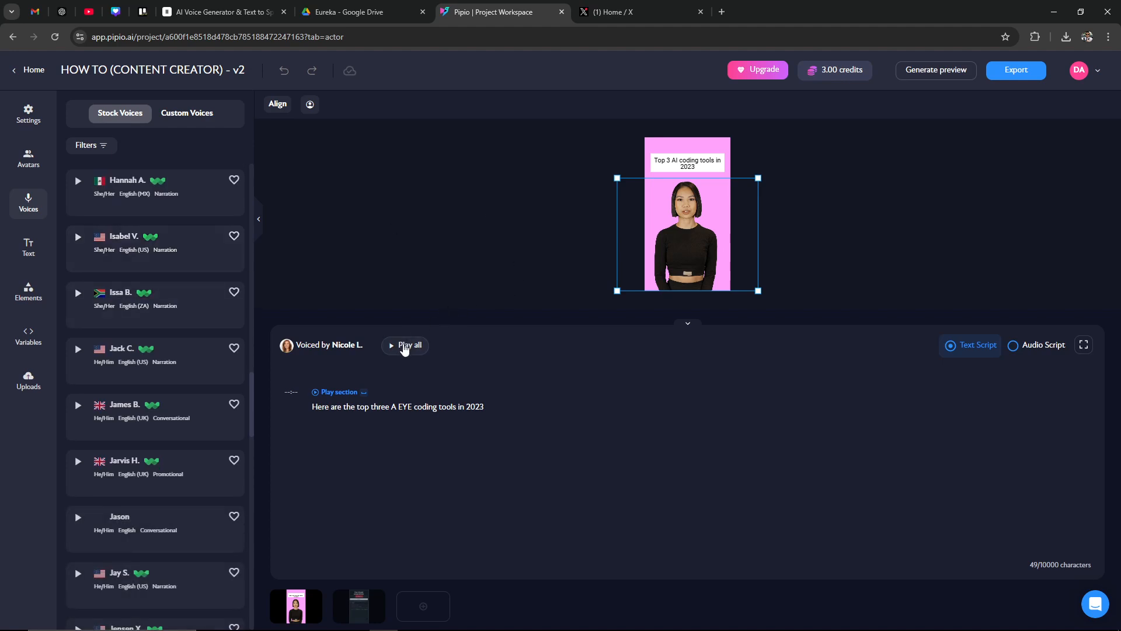
# Step: Play the first scene's whole narration and check the audio script upload option before returning to the text script
pyautogui.click(404, 346)
pyautogui.click(1037, 348)
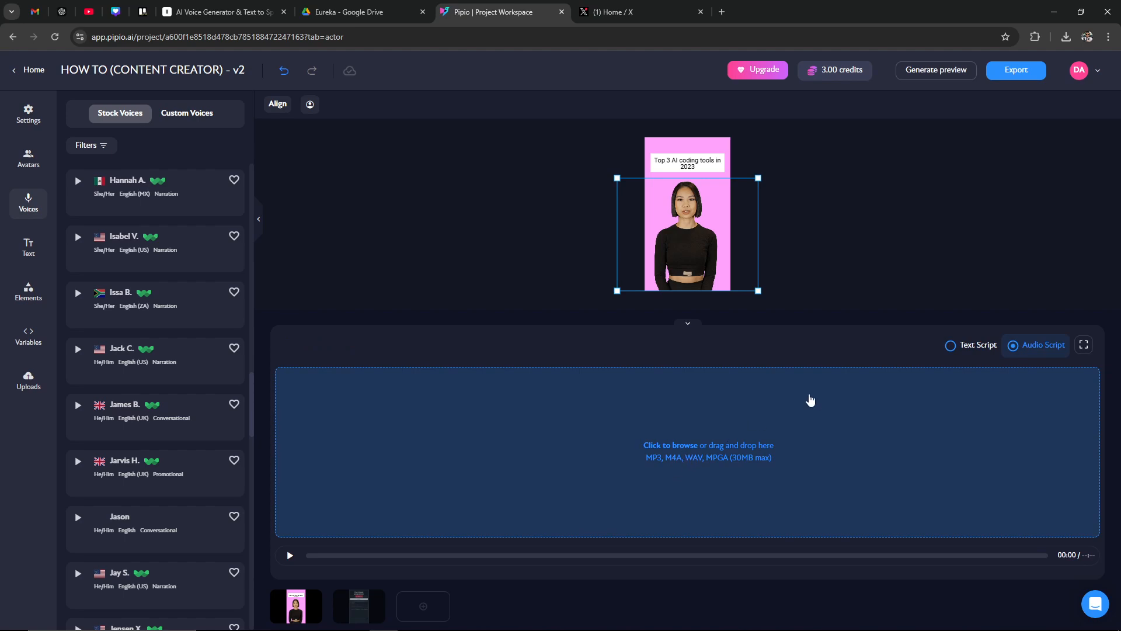
pyautogui.click(951, 346)
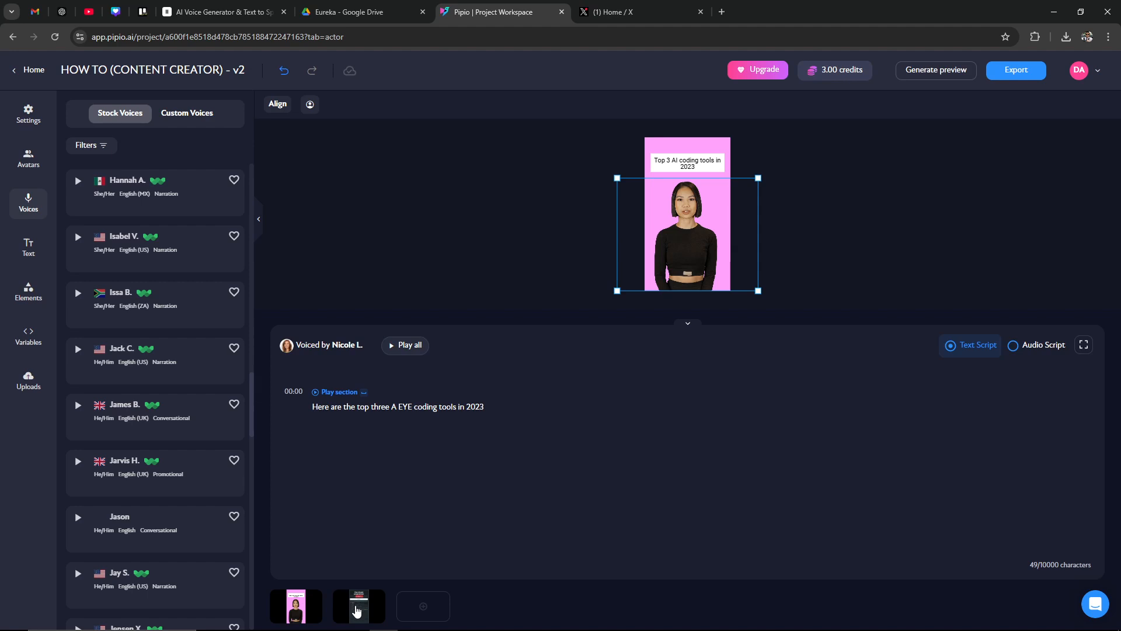
# Step: Open the second scene, review all its script sections and play its whole narration
pyautogui.click(357, 610)
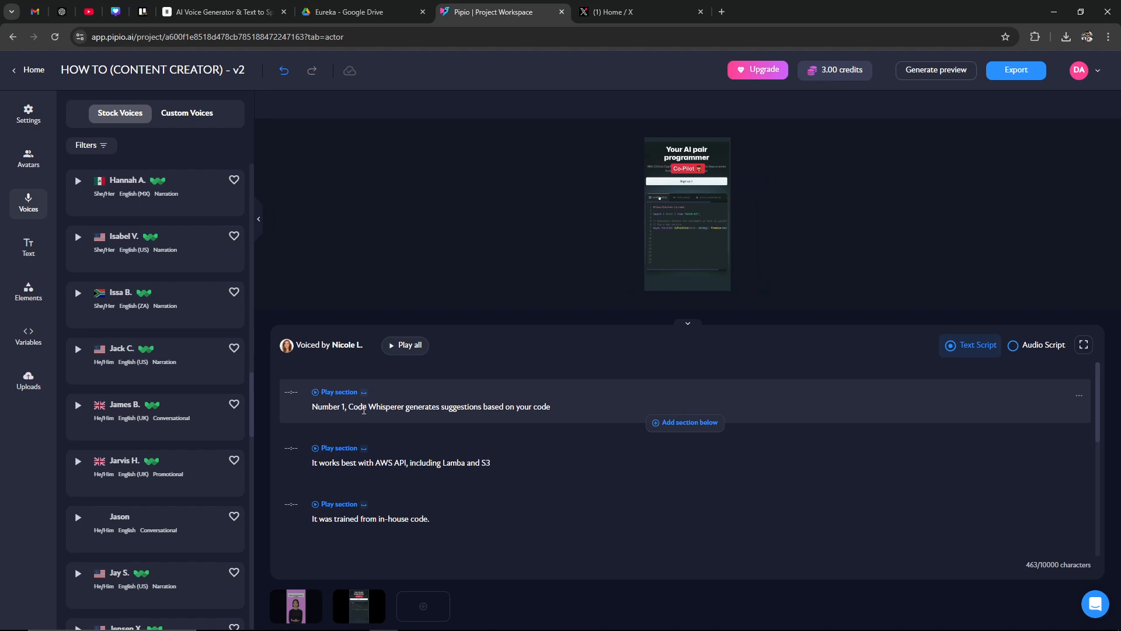
pyautogui.scroll(-5, 417, 404)
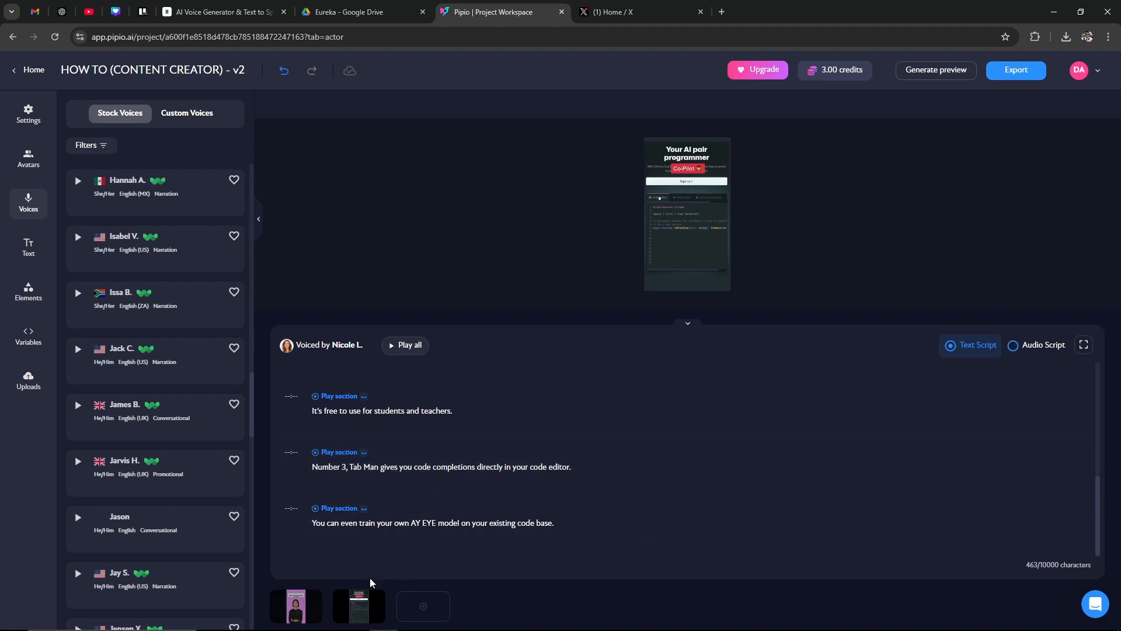
pyautogui.scroll(5, 400, 444)
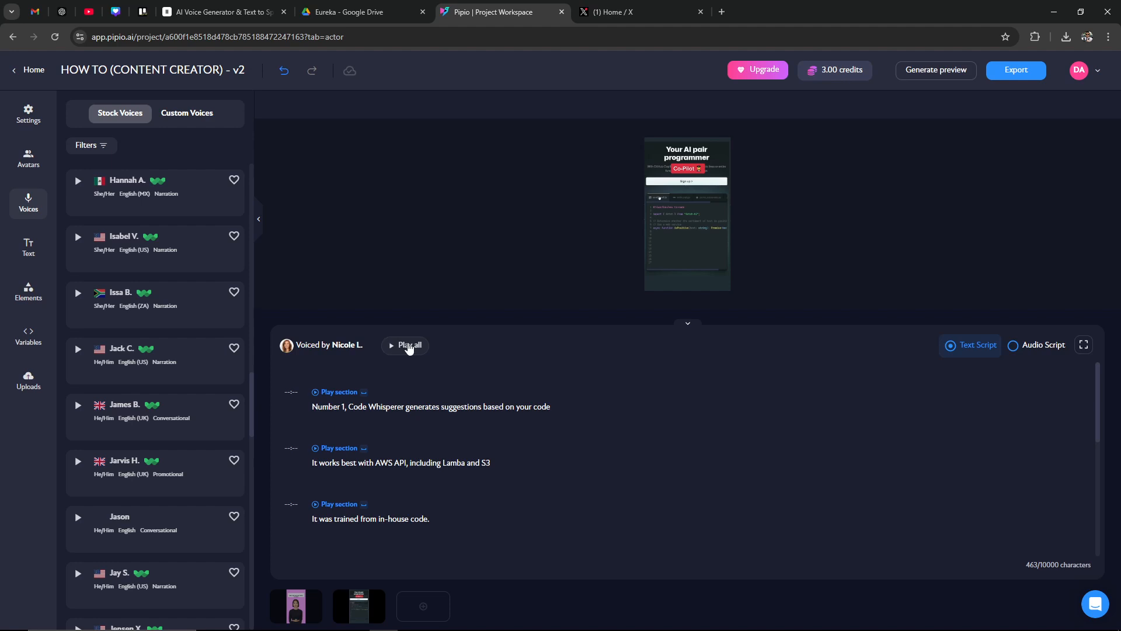
pyautogui.click(409, 345)
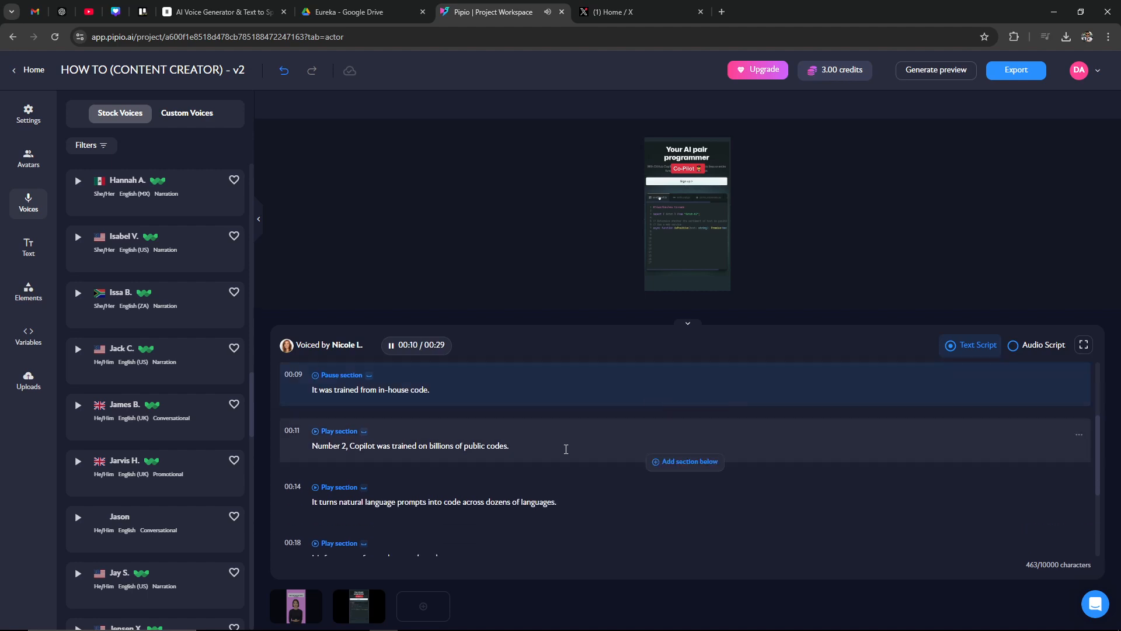
pyautogui.scroll(3, 566, 449)
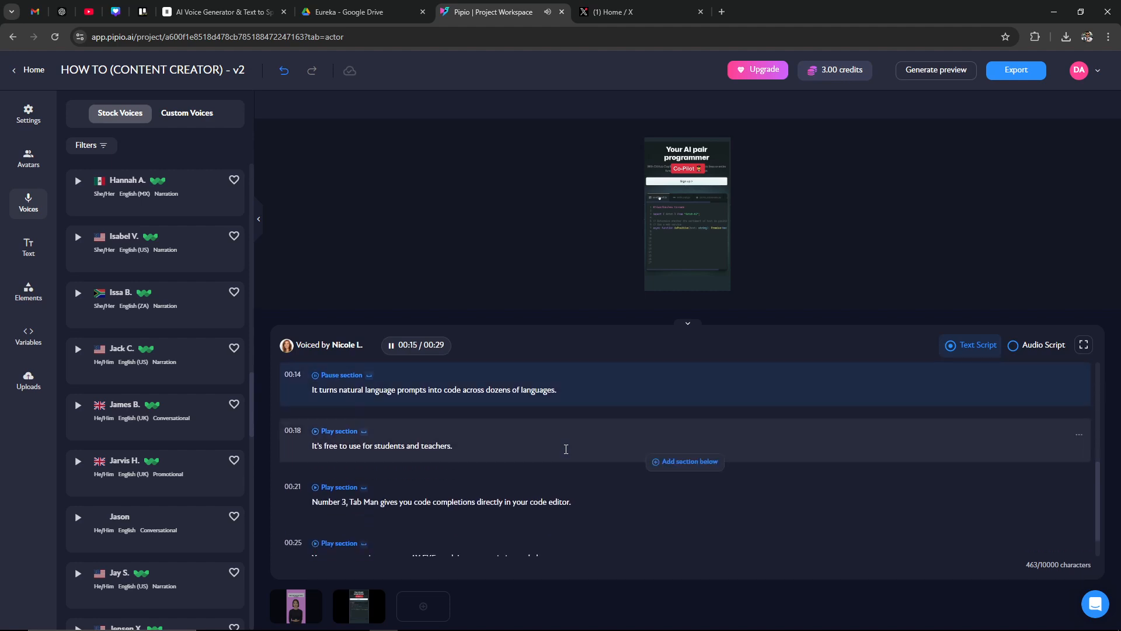
pyautogui.scroll(-1, 566, 448)
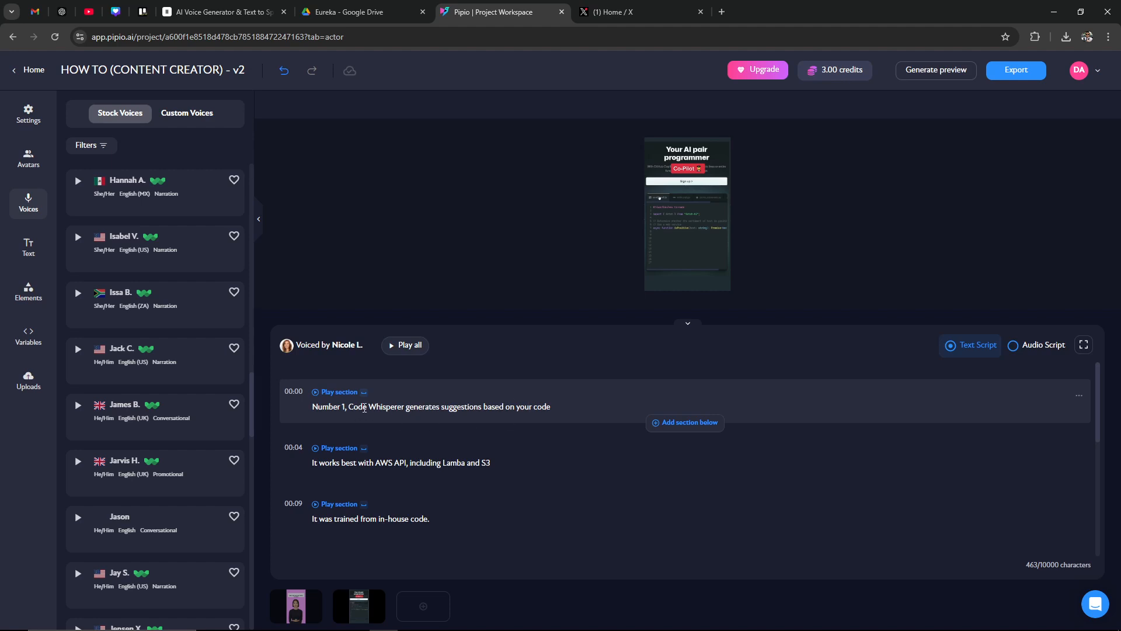
# Step: Read through all of the second scene's script sections, then check its audio script upload option and return to the text script
pyautogui.scroll(-1, 366, 407)
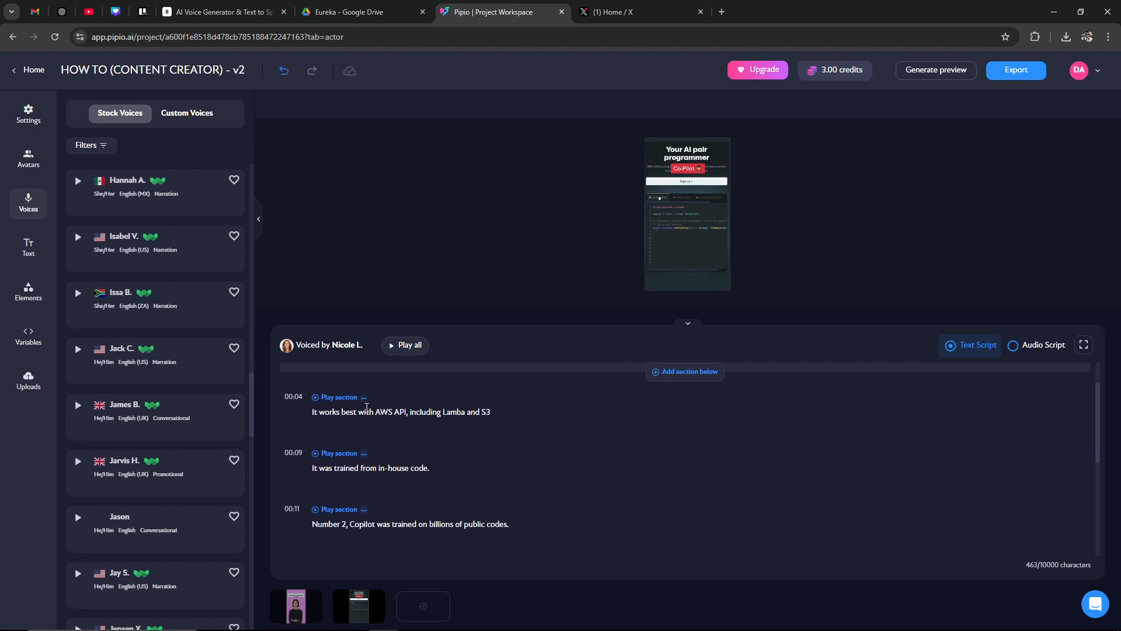
pyautogui.scroll(-1, 438, 441)
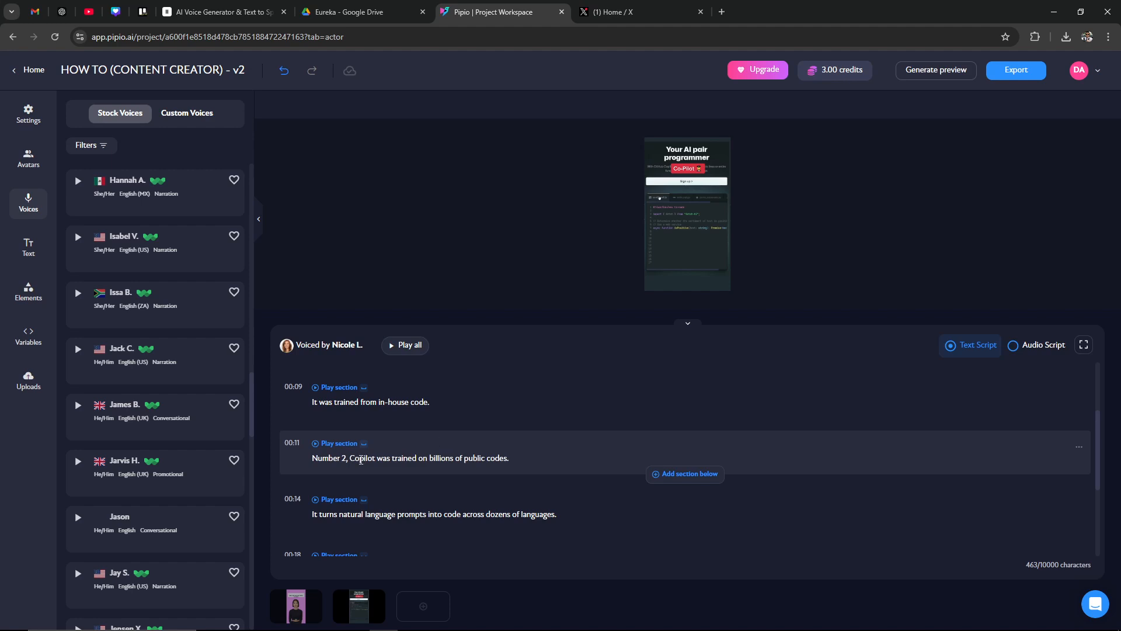
pyautogui.scroll(-1, 436, 446)
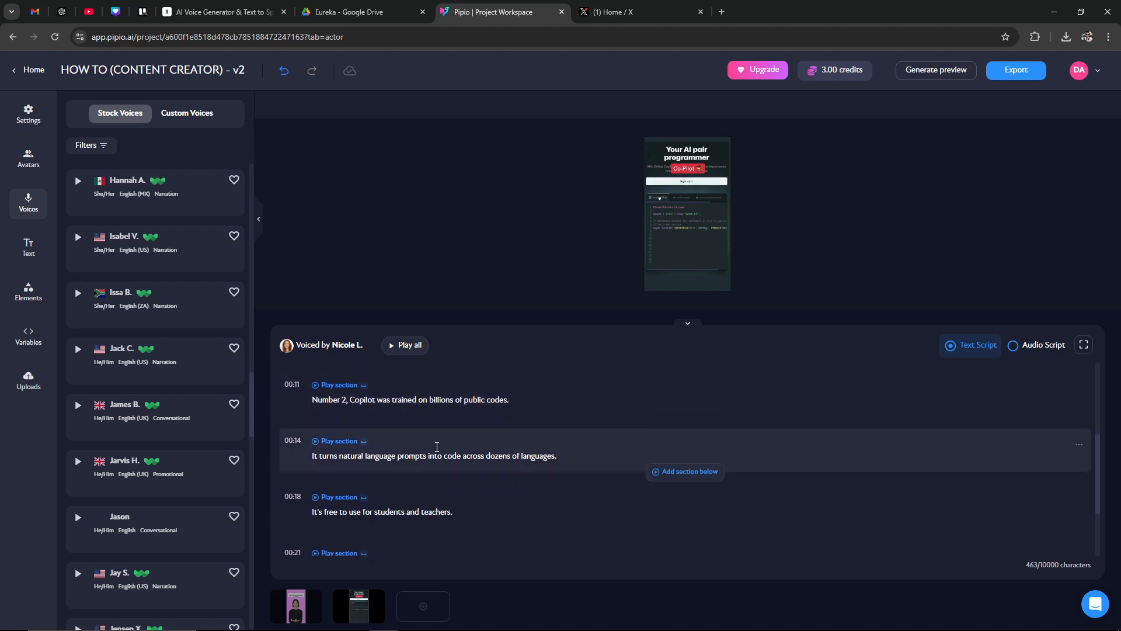
pyautogui.scroll(-1, 436, 446)
pyautogui.scroll(-1, 437, 447)
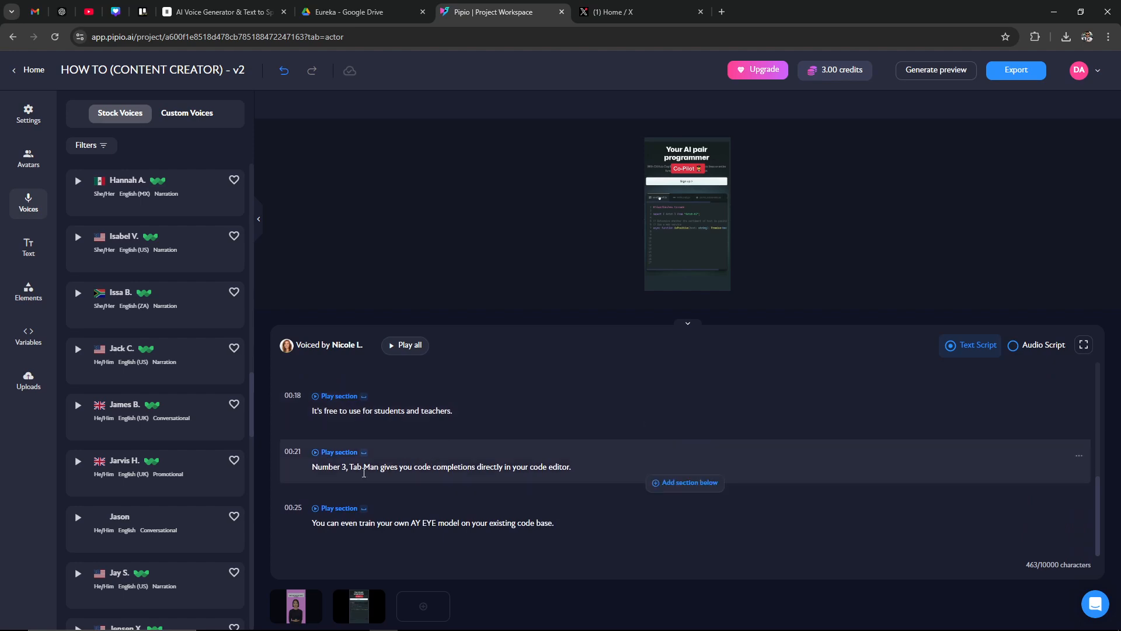
pyautogui.scroll(5, 409, 473)
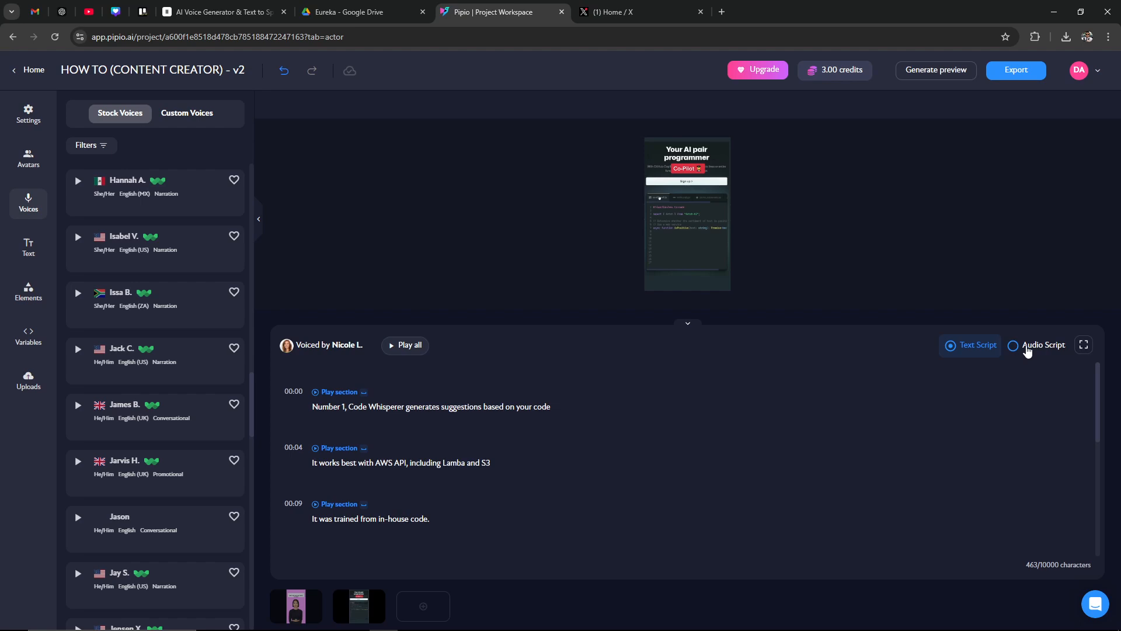
pyautogui.click(1027, 350)
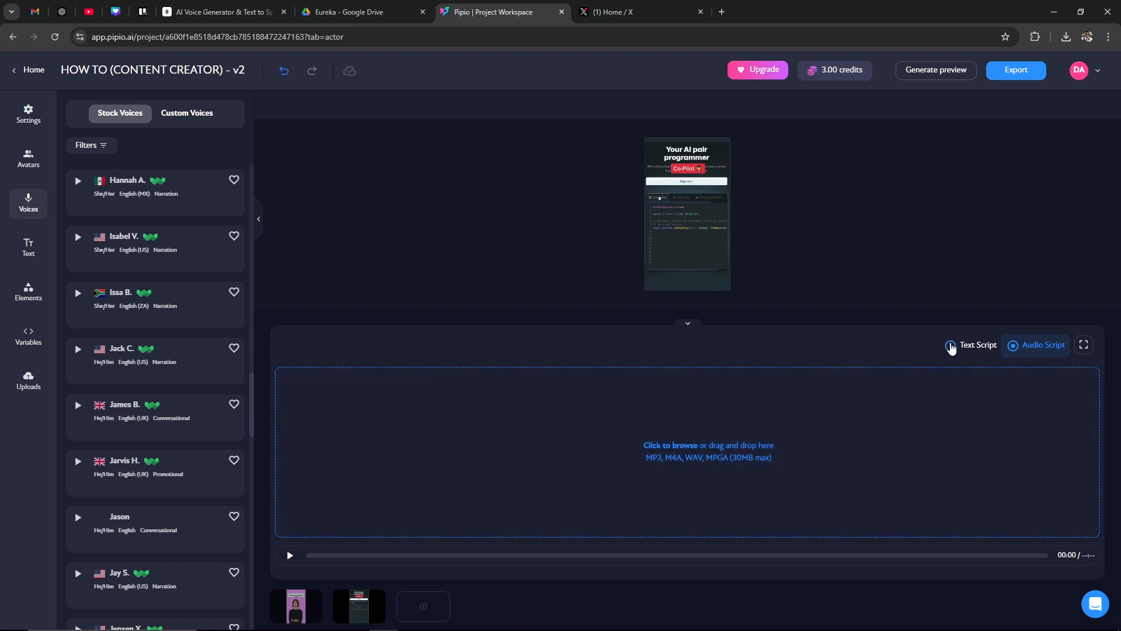
pyautogui.click(949, 345)
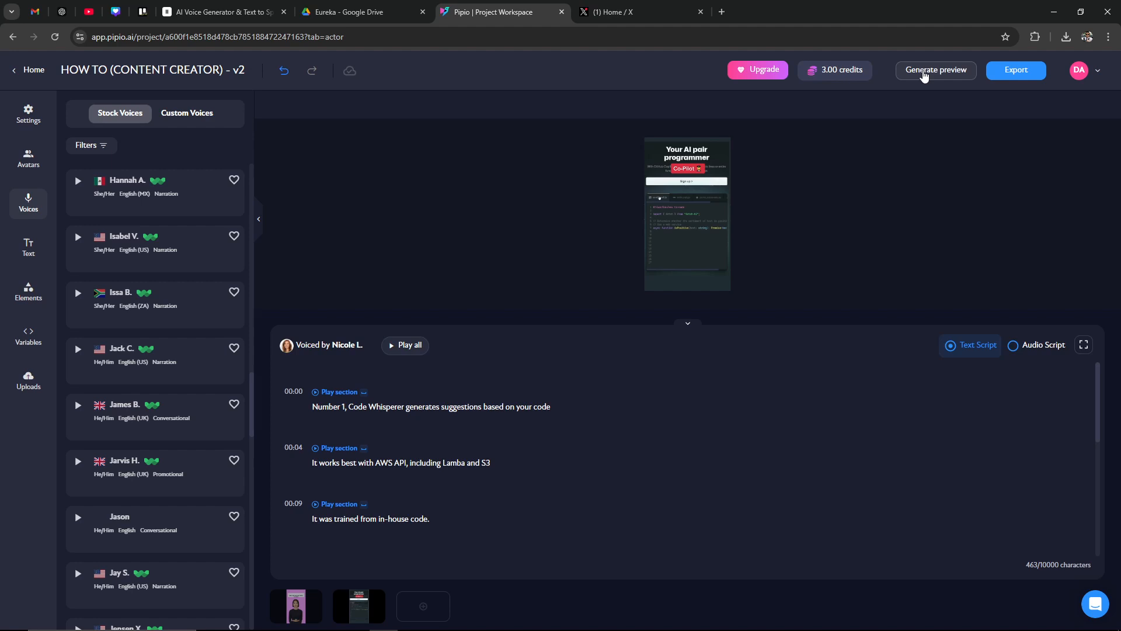
# Step: Generate a preview of the whole video, play part of it, restart it from the beginning and close the preview
pyautogui.click(923, 73)
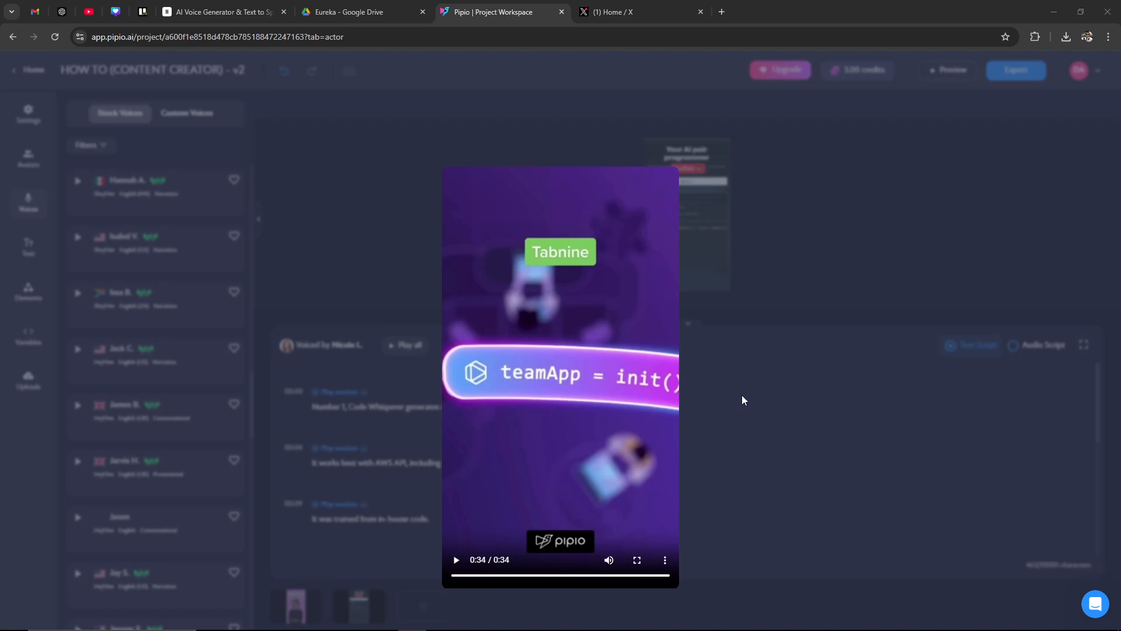
pyautogui.click(457, 561)
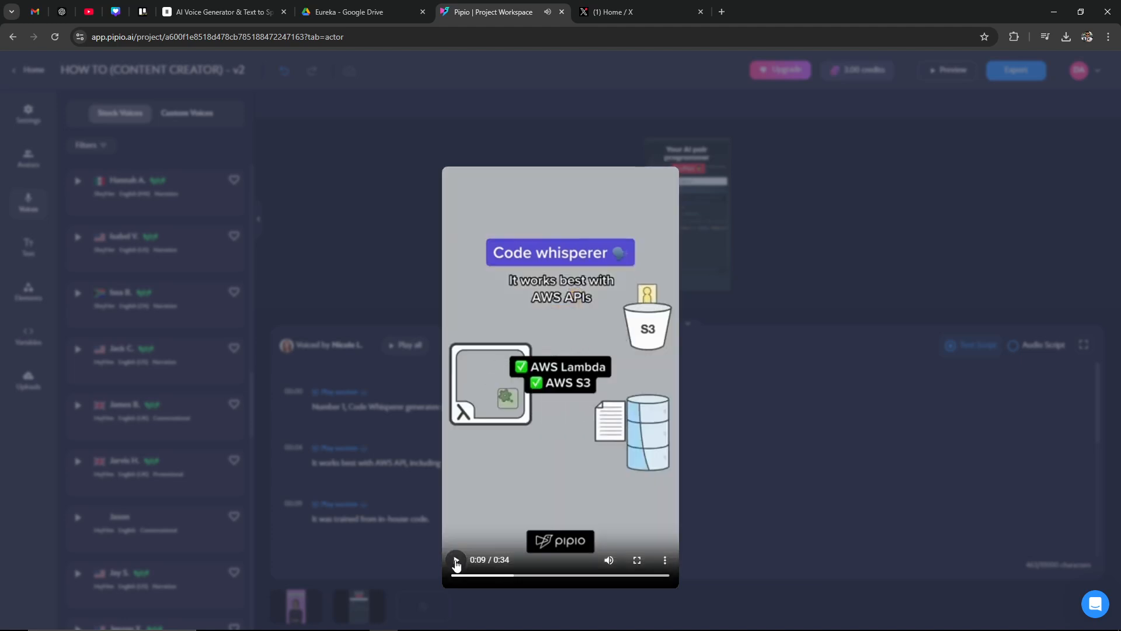
pyautogui.click(456, 562)
pyautogui.moveTo(514, 575); pyautogui.dragTo(451, 576)
pyautogui.click(457, 562)
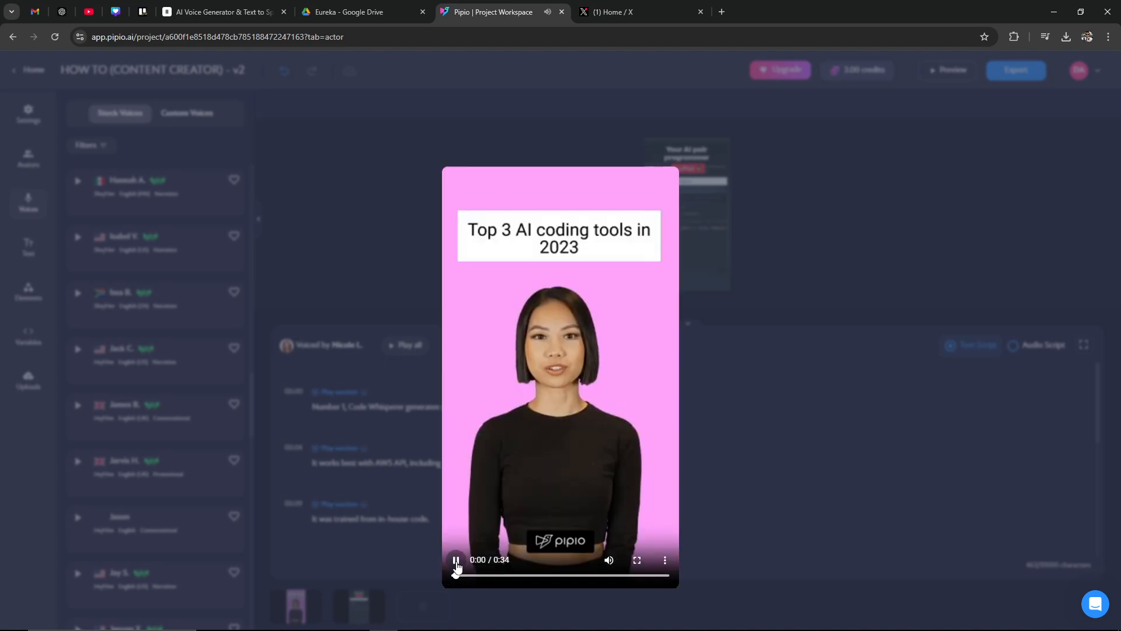
pyautogui.click(457, 561)
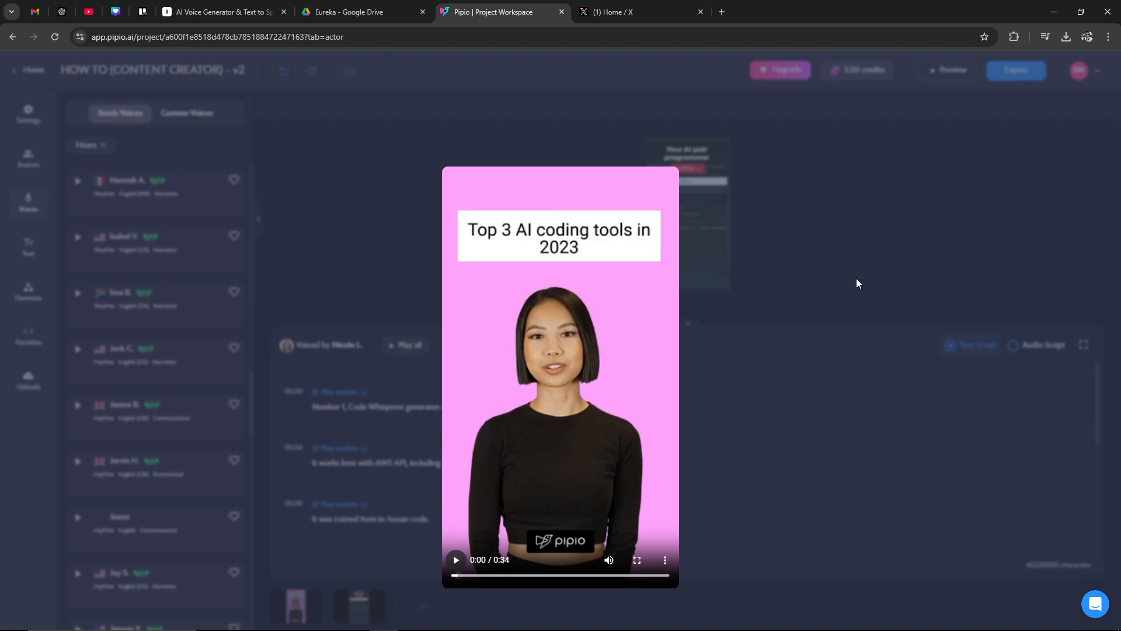
pyautogui.click(828, 243)
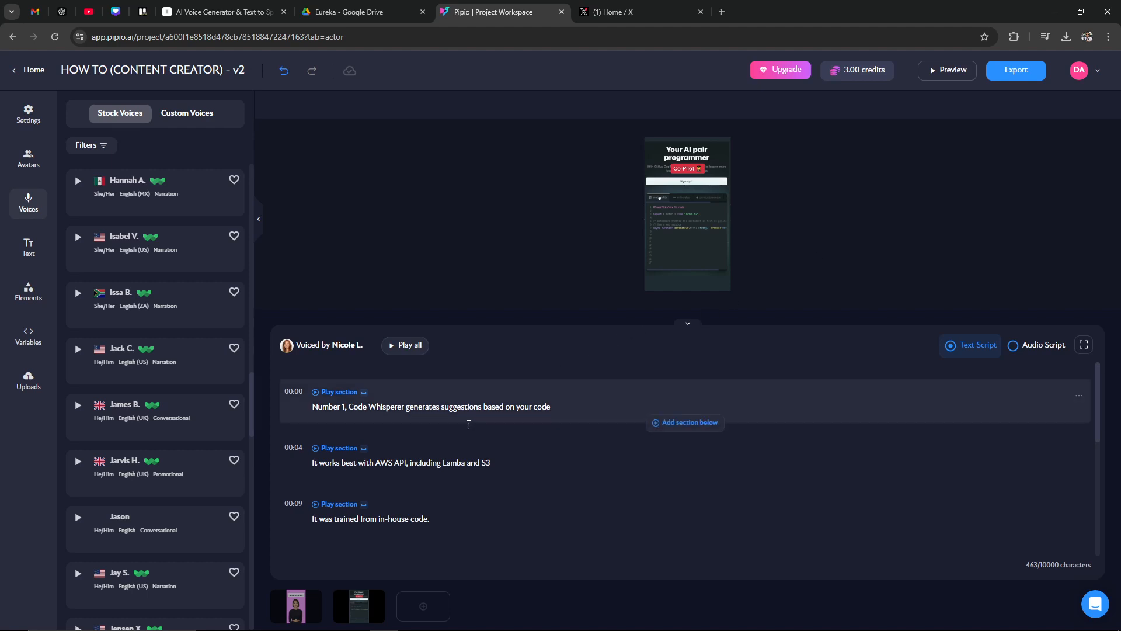
# Step: Review the second scene's script again and switch between both scenes to compare them, ending on the first scene
pyautogui.scroll(-4, 470, 419)
pyautogui.scroll(4, 478, 436)
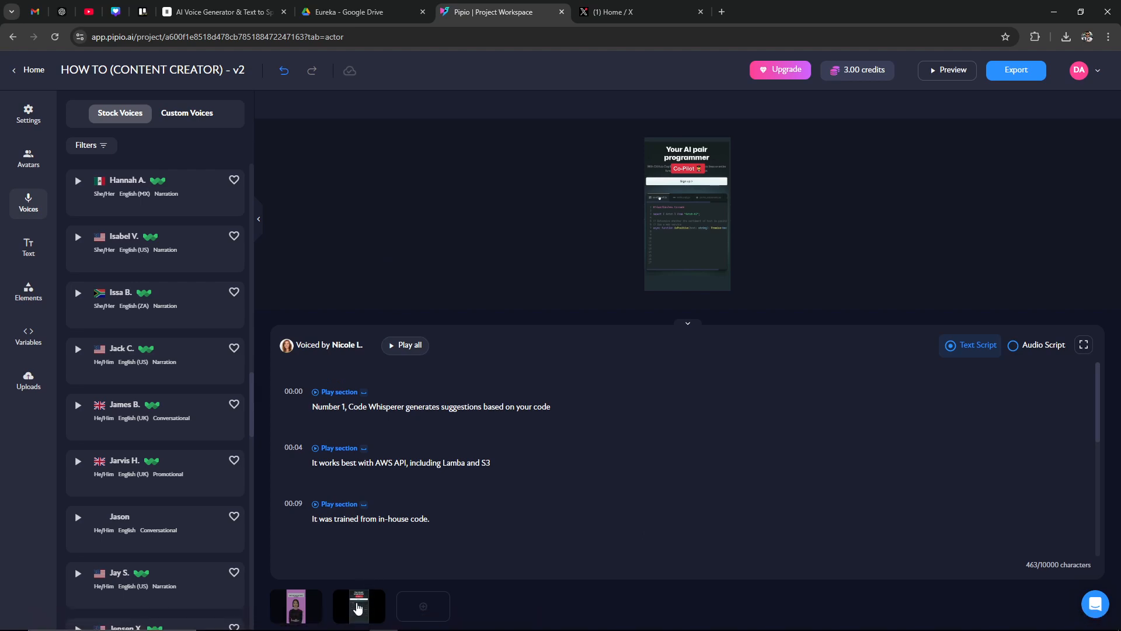
pyautogui.click(302, 607)
pyautogui.click(356, 607)
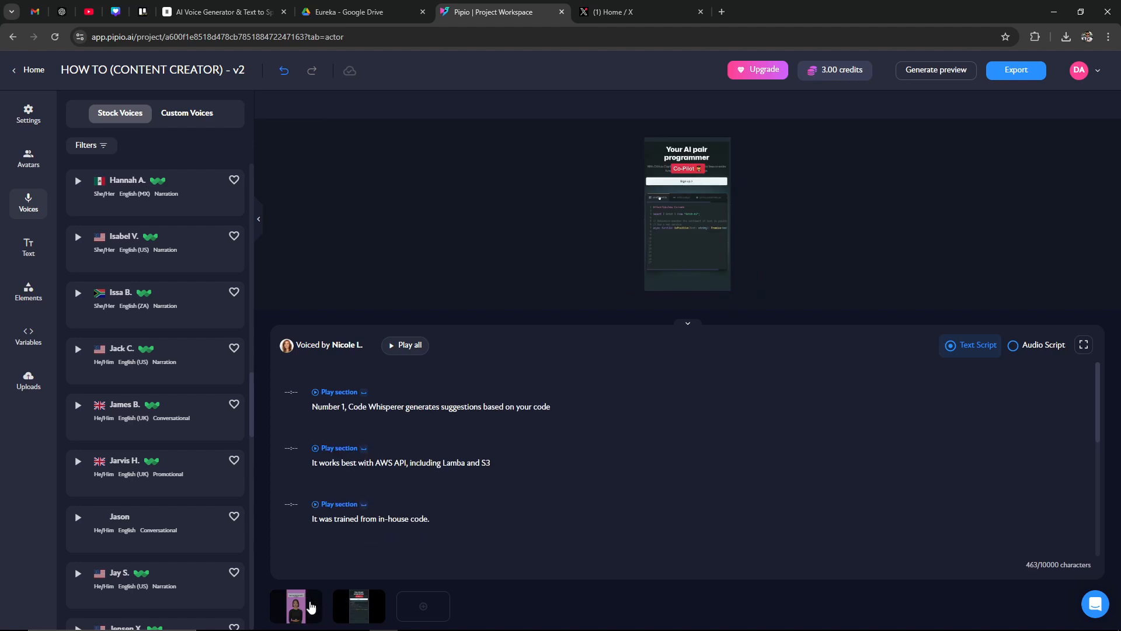
pyautogui.click(311, 607)
pyautogui.click(348, 607)
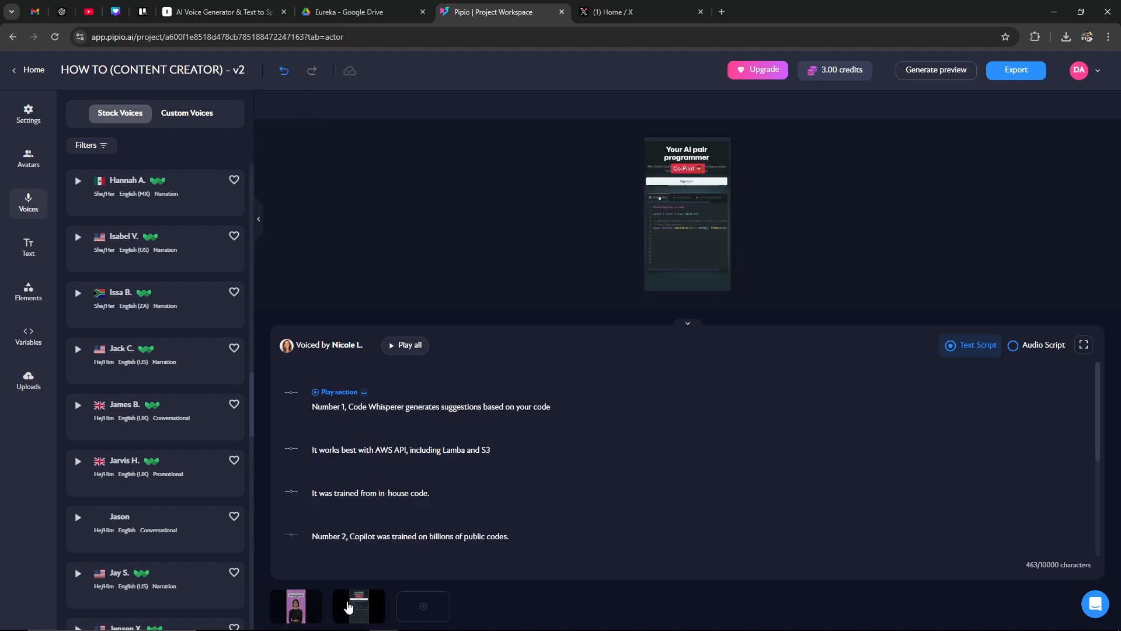
pyautogui.click(295, 604)
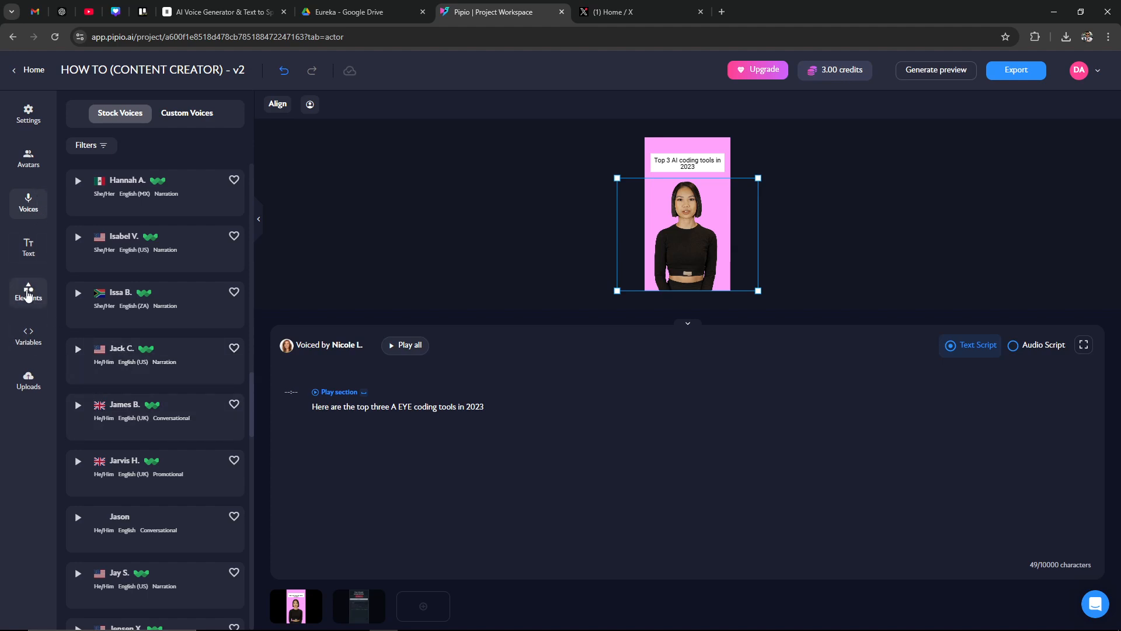
# Step: Browse the stock photos available as elements for the video
pyautogui.click(28, 291)
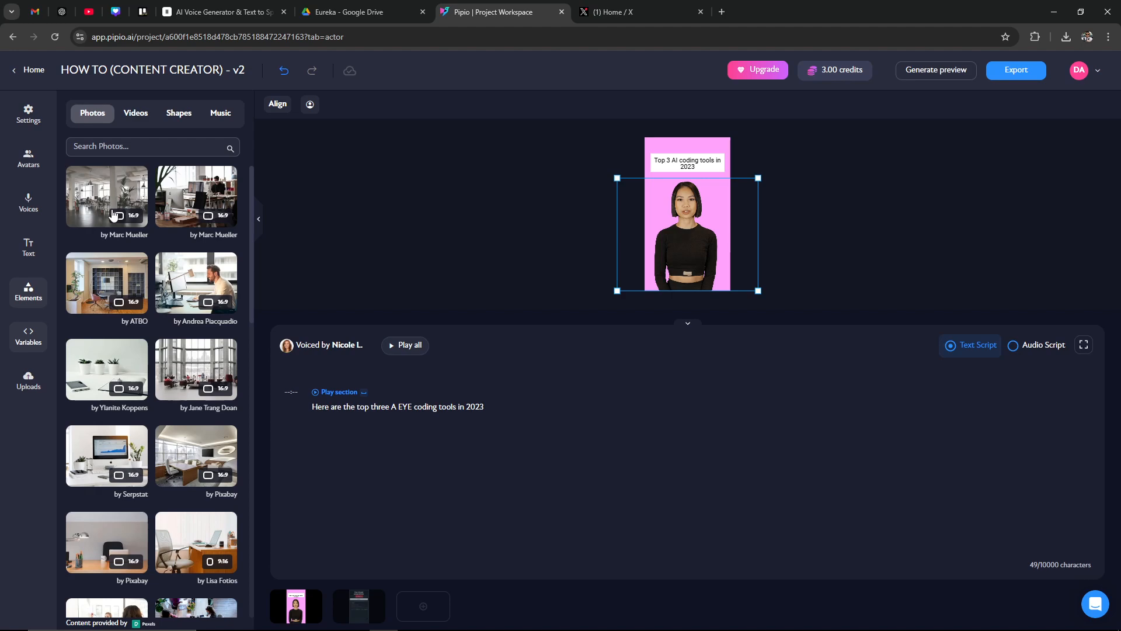
pyautogui.scroll(-6, 134, 266)
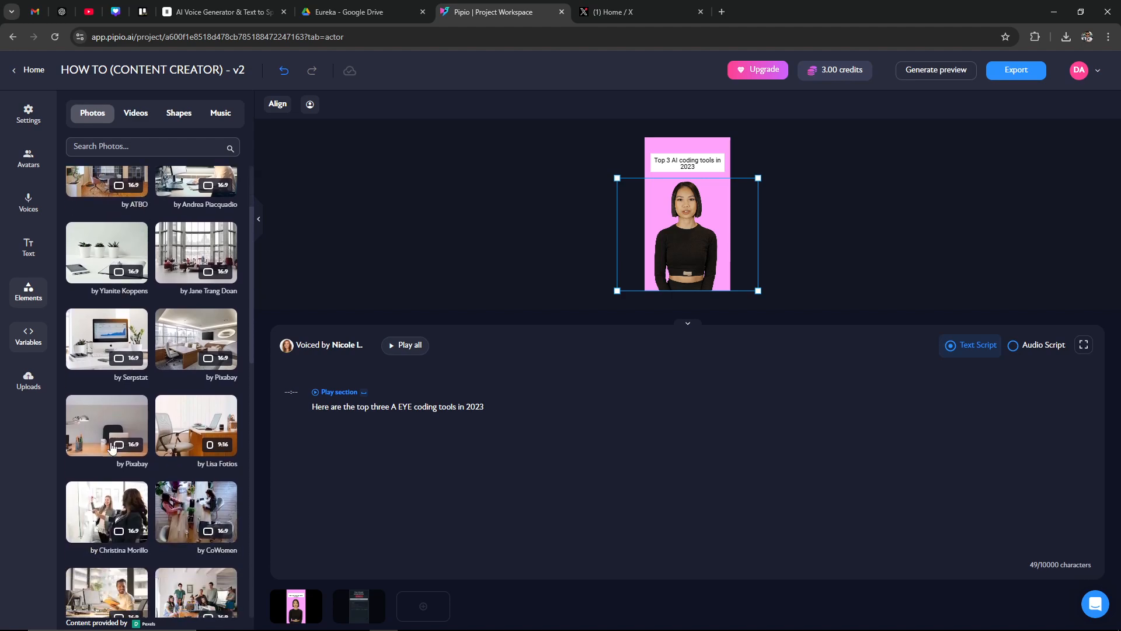
pyautogui.scroll(-5, 130, 435)
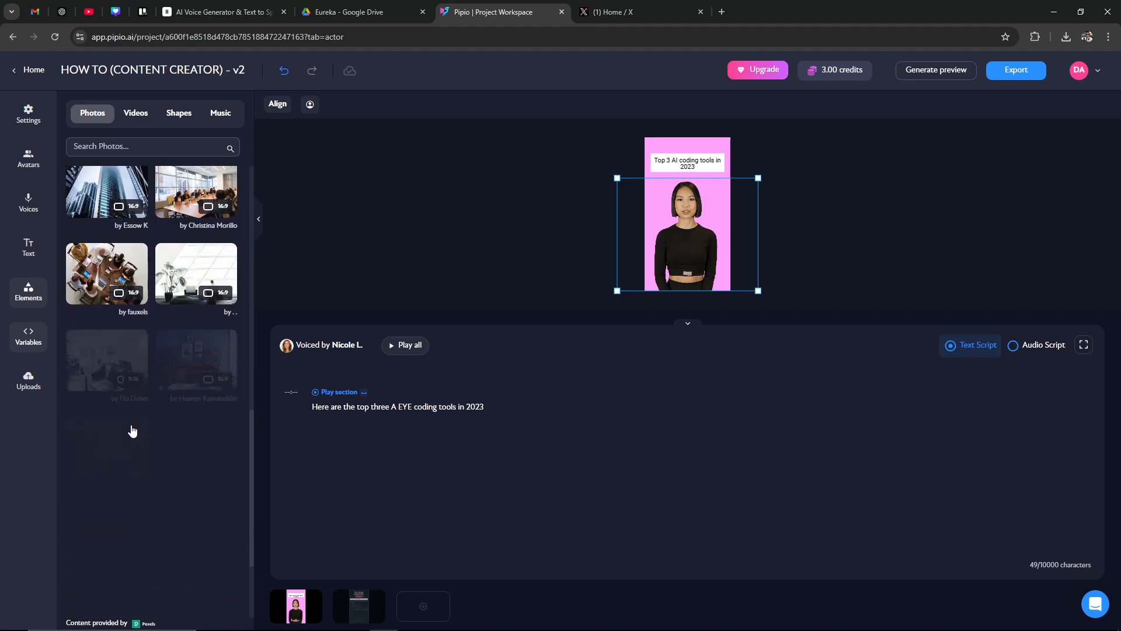
pyautogui.scroll(6, 134, 431)
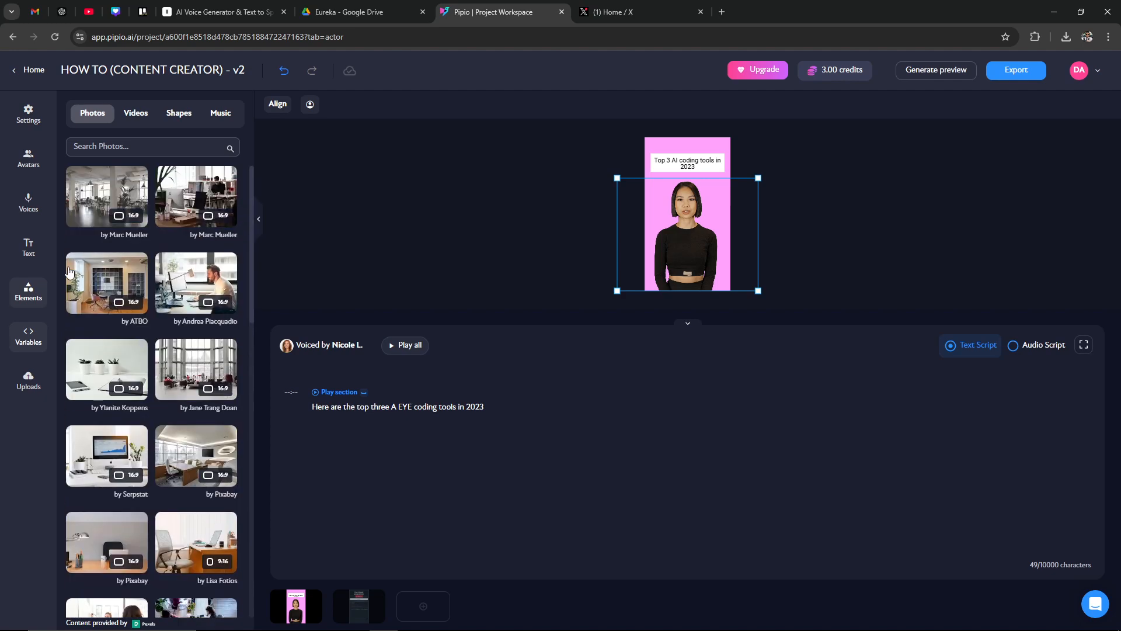
# Step: Set the project's aspect ratio to 16:9 - Horizontal, Youtube
pyautogui.click(33, 118)
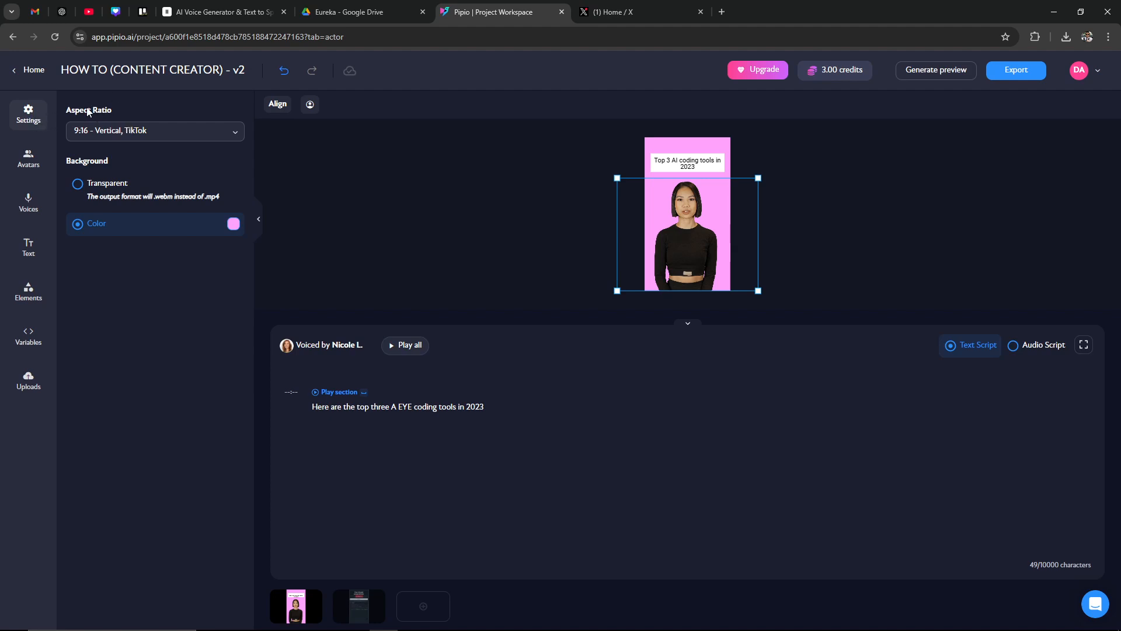
pyautogui.click(106, 134)
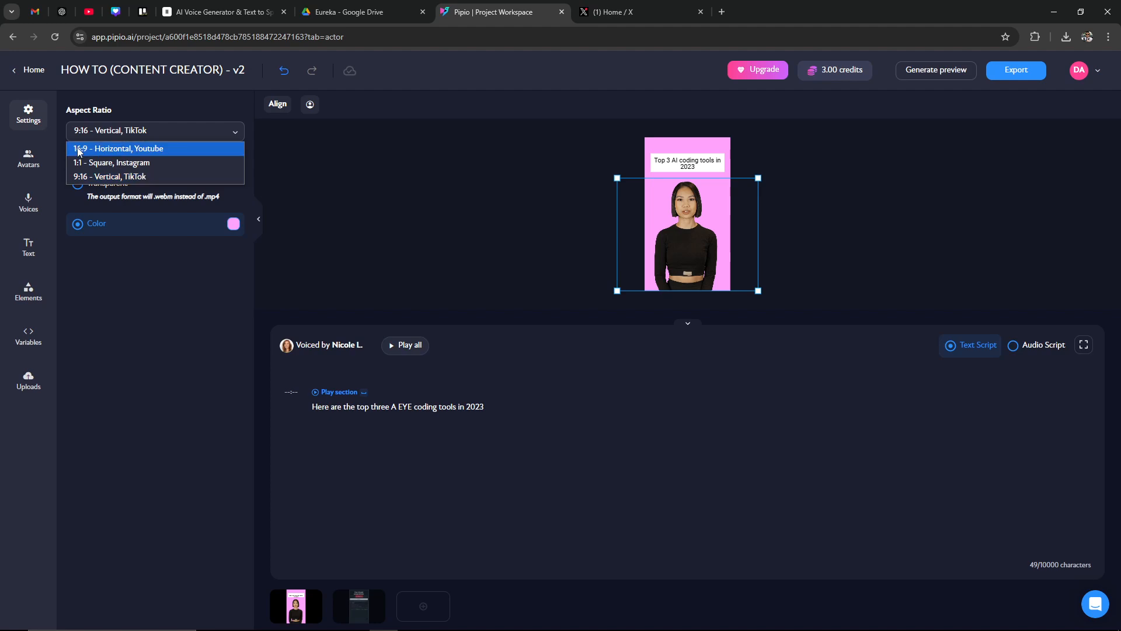
pyautogui.click(101, 150)
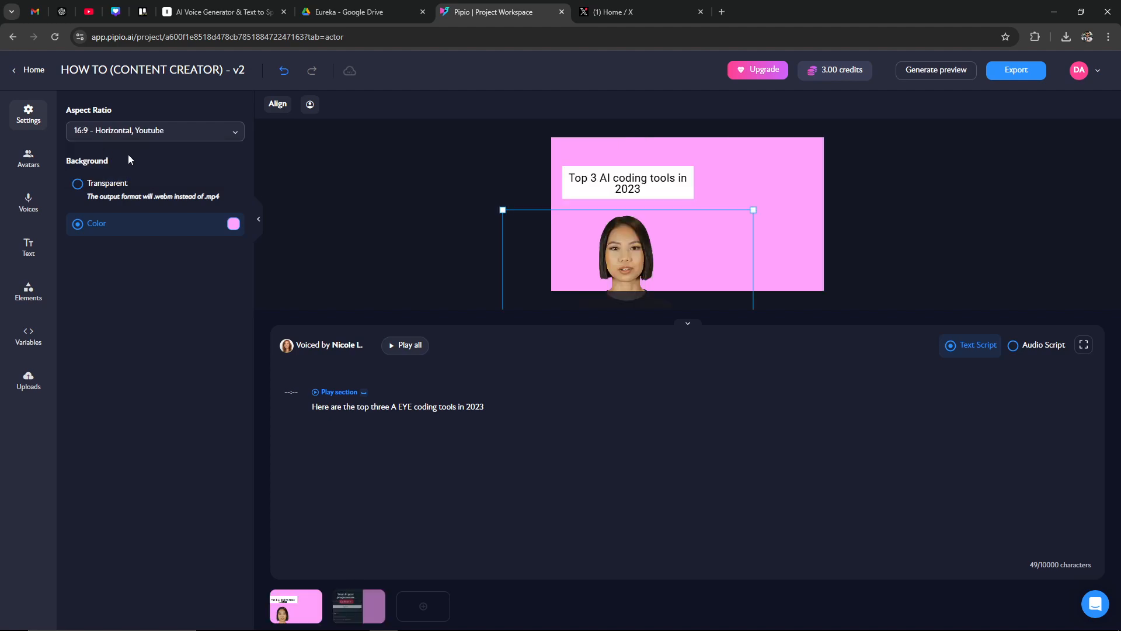
# Step: Return to the project dashboard, reopen the video project and replace the first scene's avatar with Anya in the dark top
pyautogui.click(34, 70)
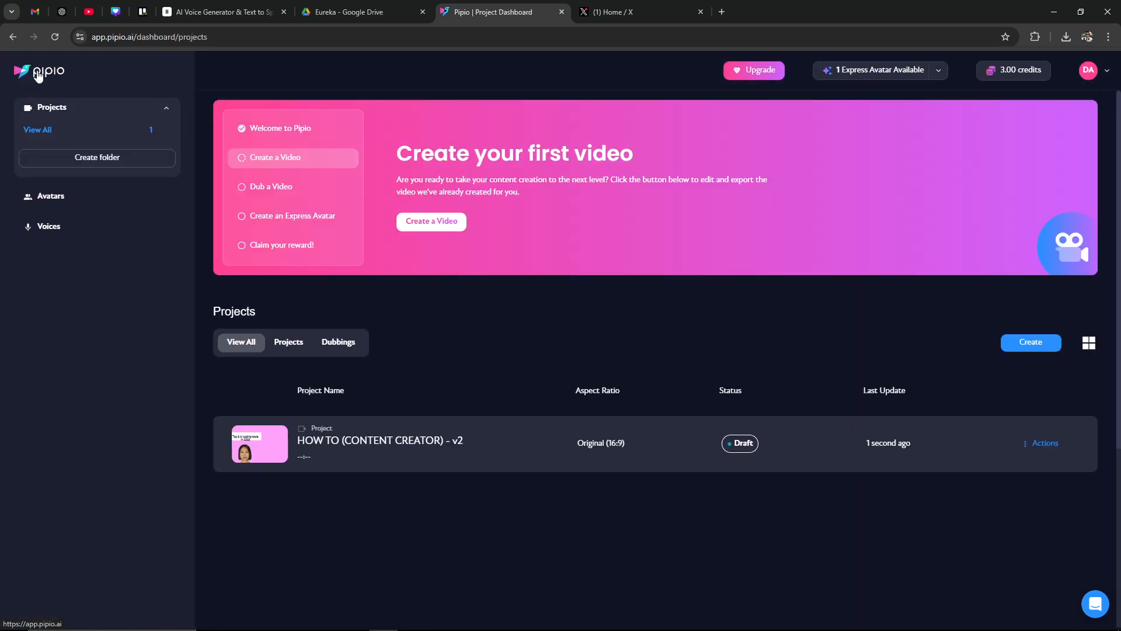
pyautogui.click(430, 225)
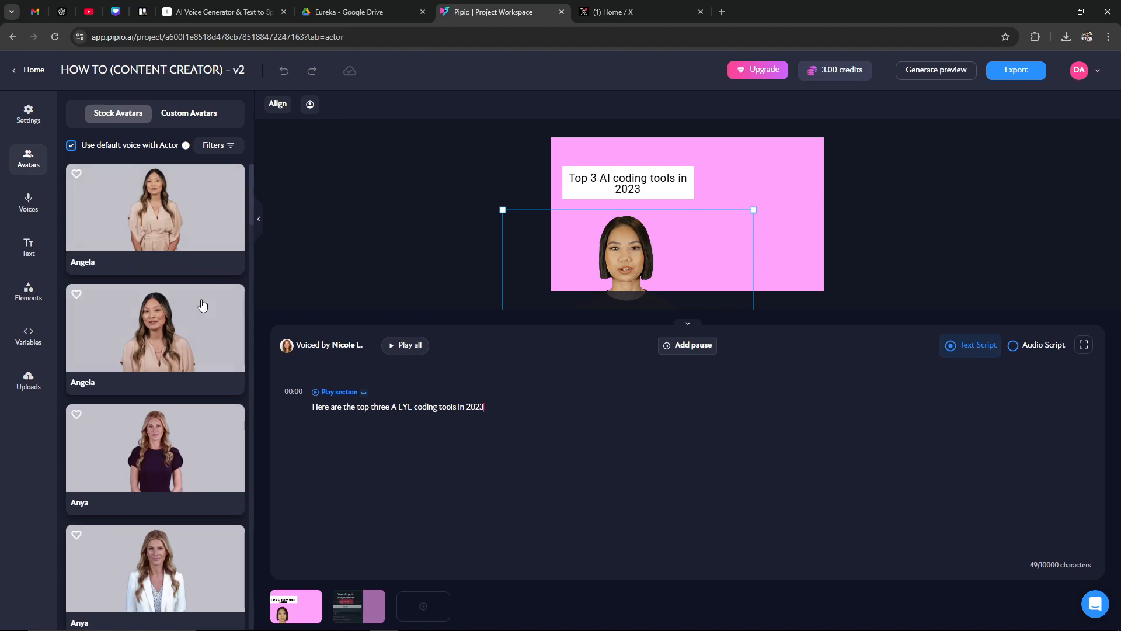
pyautogui.moveTo(199, 306)
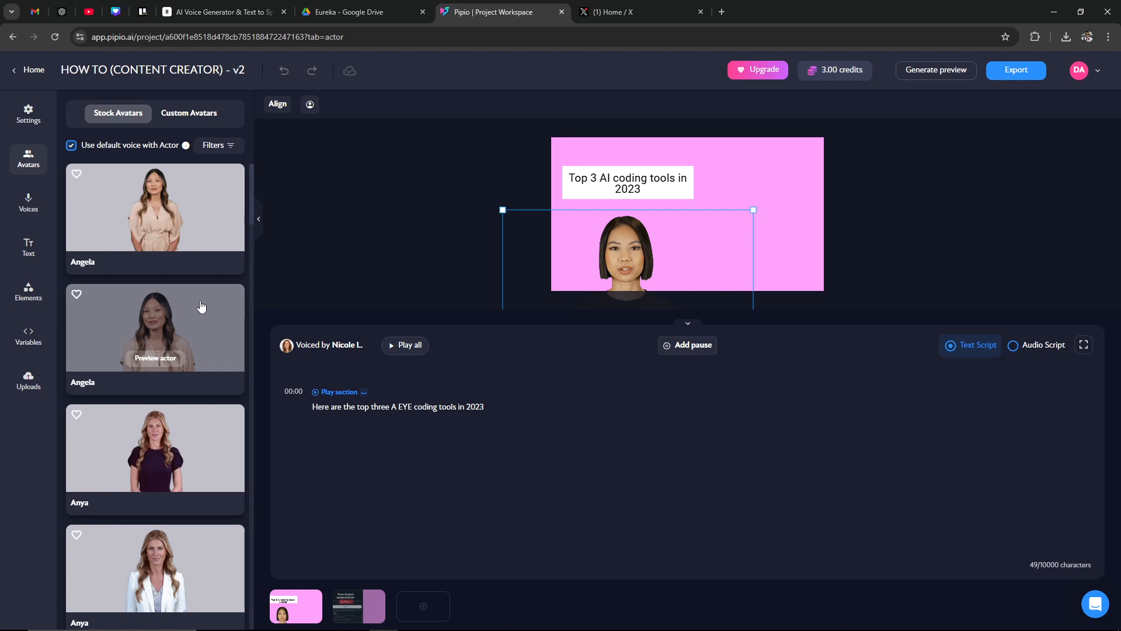
pyautogui.scroll(-3, 200, 305)
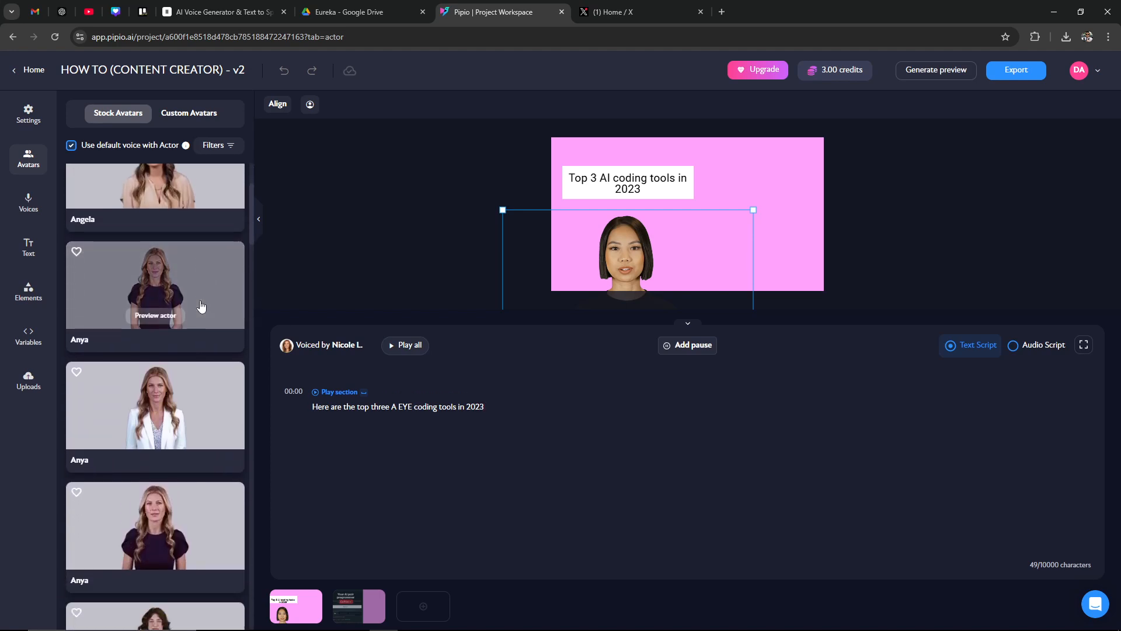
pyautogui.scroll(-4, 200, 304)
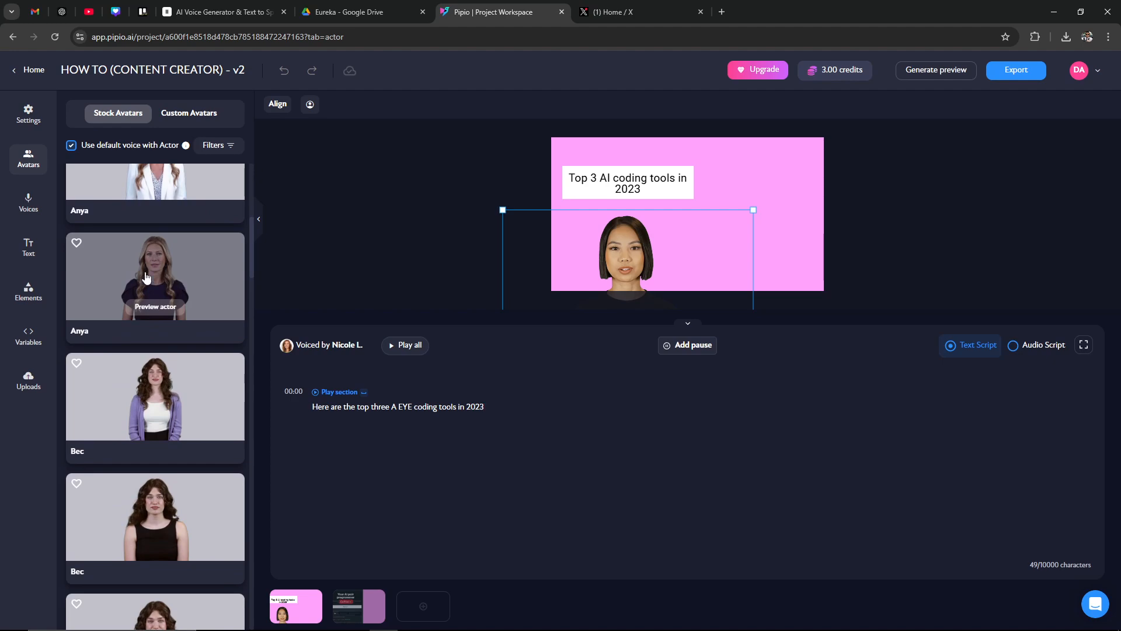
pyautogui.click(184, 278)
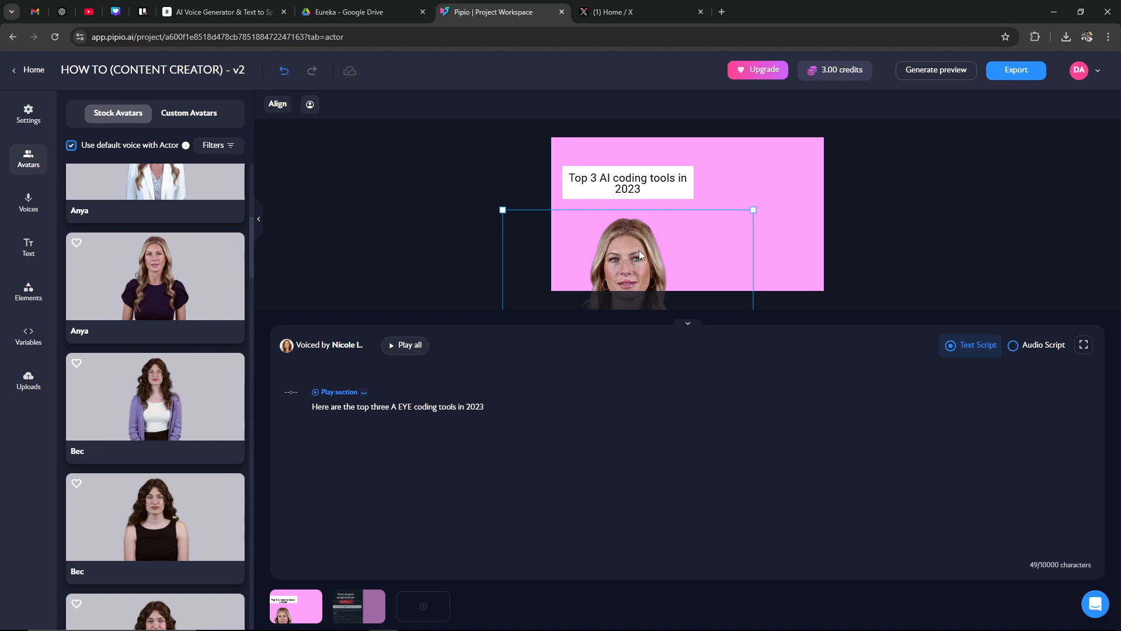
# Step: Replace the first scene's avatar with the stock avatar Chase, using his default voice
pyautogui.scroll(-1, 156, 414)
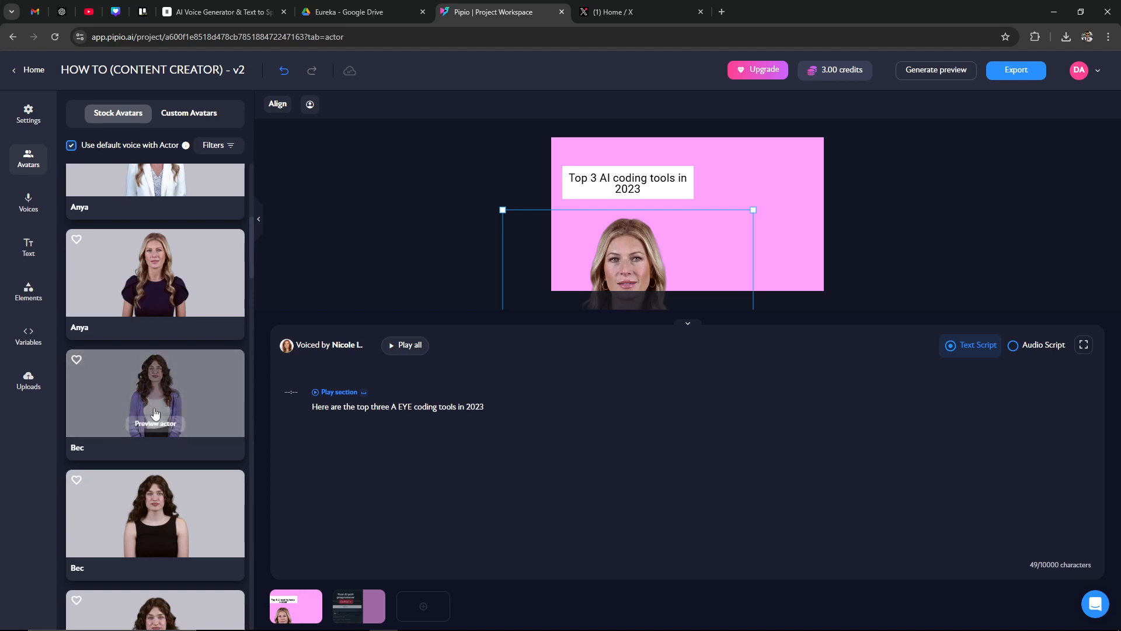
pyautogui.scroll(-9, 156, 414)
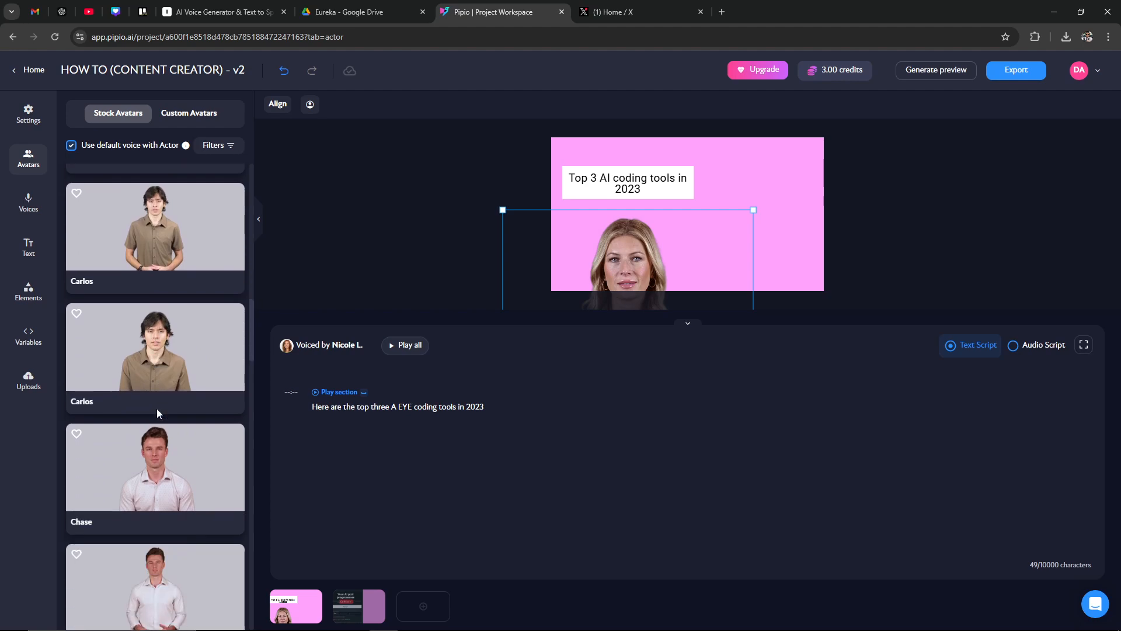
pyautogui.scroll(-1, 157, 412)
pyautogui.click(175, 409)
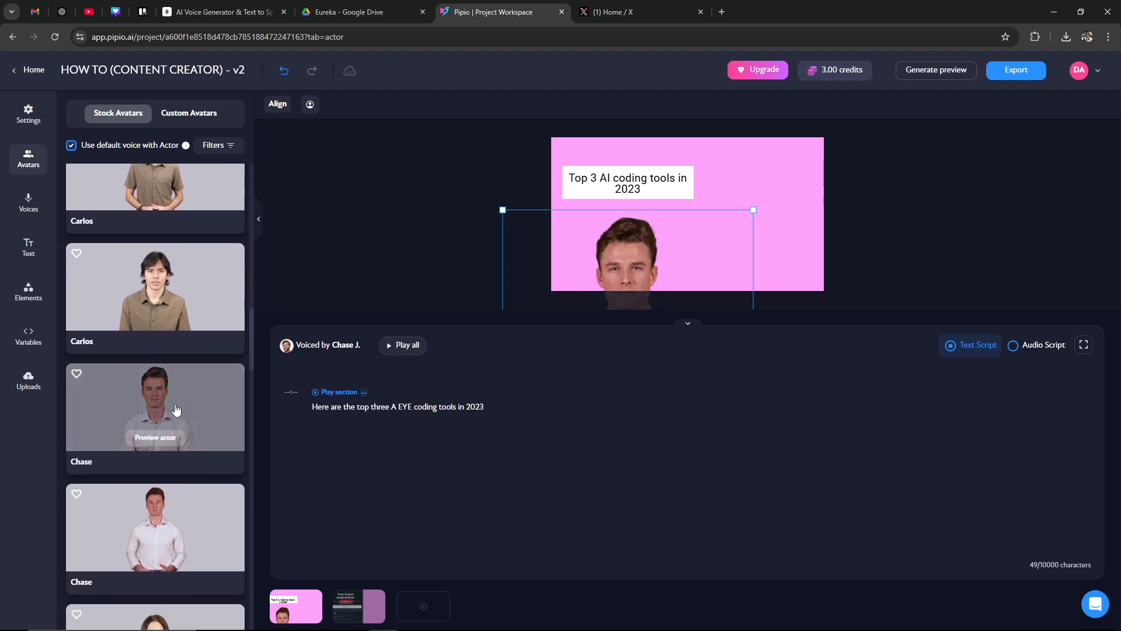
# Step: Replace the first scene's avatar with the closer-framed version of the stock avatar Chloe
pyautogui.scroll(-5, 137, 440)
pyautogui.scroll(-3, 134, 445)
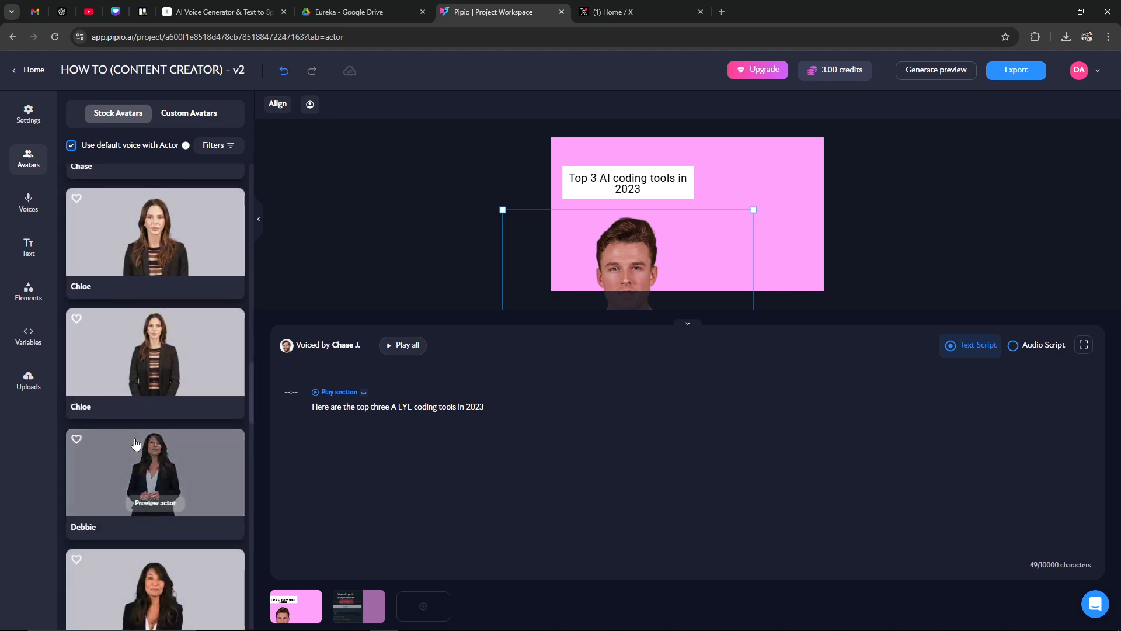
pyautogui.click(155, 251)
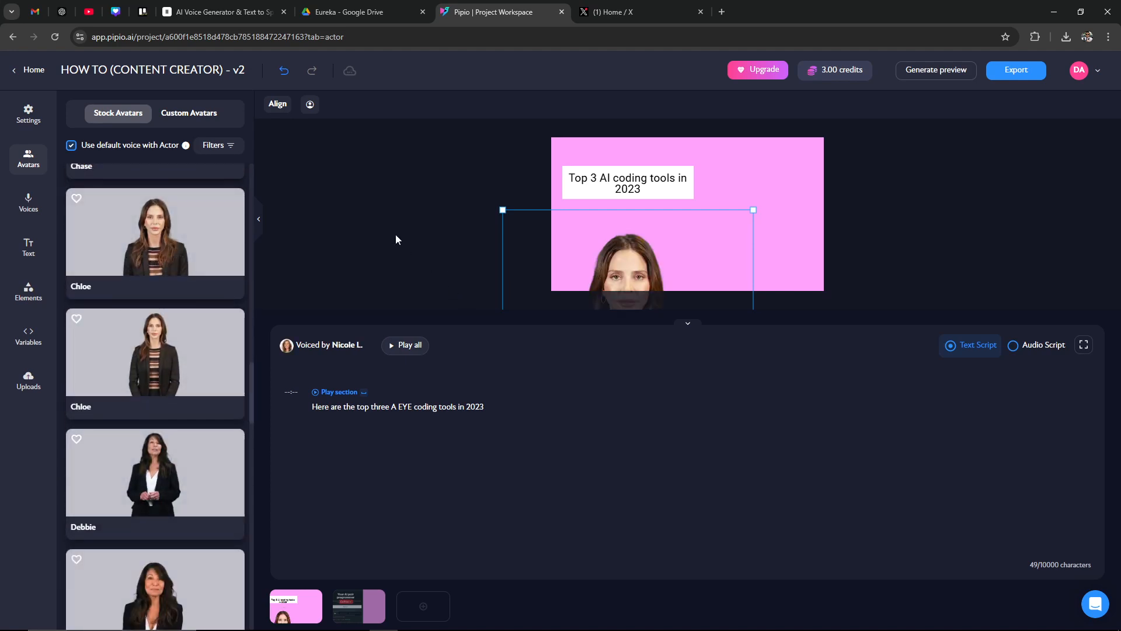
# Step: Change the first scene's voice to the stock voice Abbi D. and play its sample
pyautogui.click(34, 205)
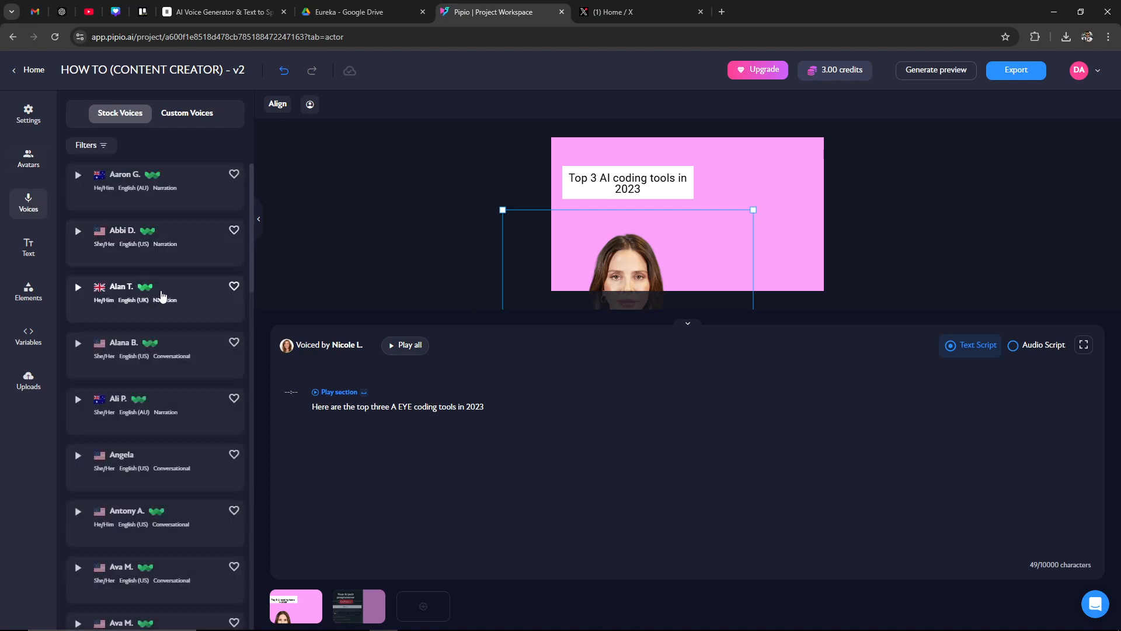
pyautogui.click(191, 244)
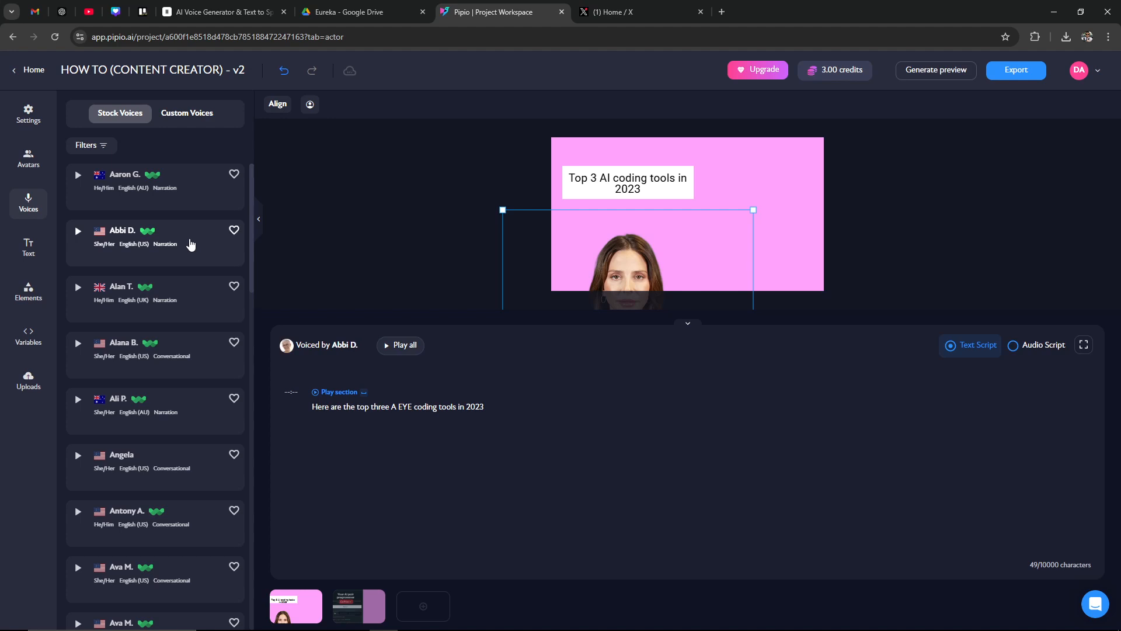
pyautogui.click(79, 234)
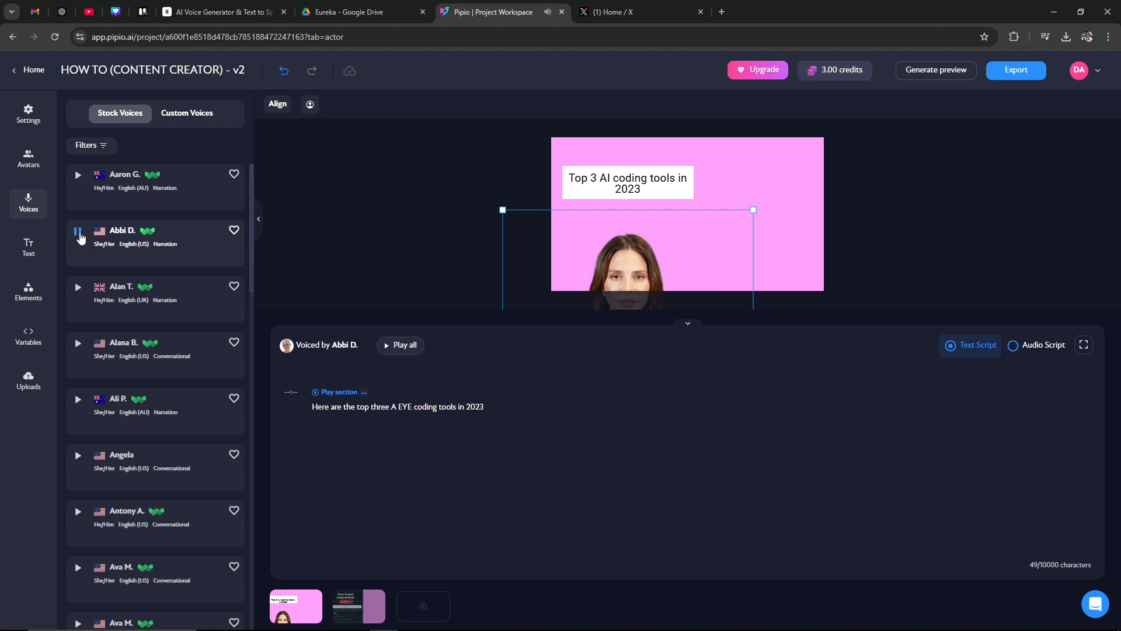
pyautogui.click(79, 233)
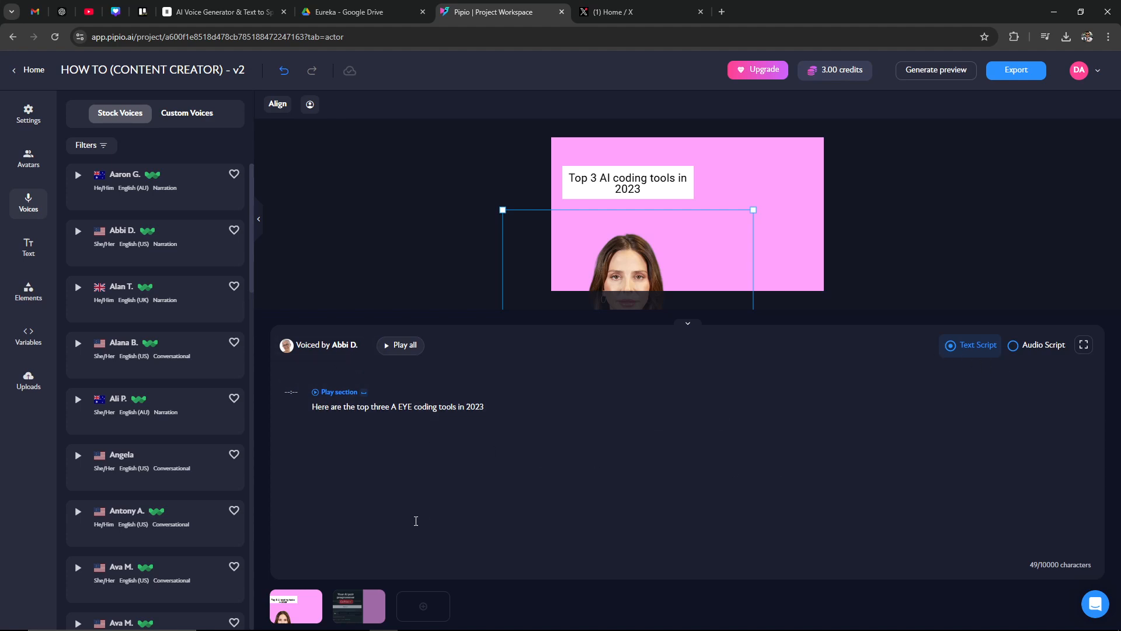
# Step: Compare the voices of the two scenes and set the second scene's voice to Abbi D. as well
pyautogui.click(348, 610)
pyautogui.click(303, 608)
pyautogui.click(360, 608)
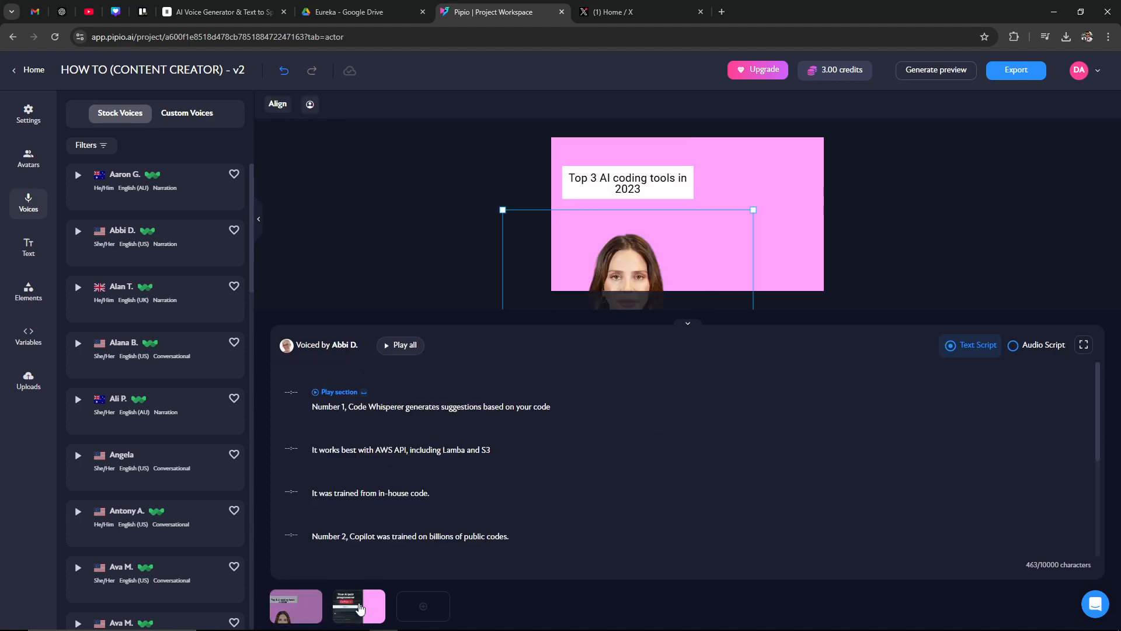
pyautogui.click(306, 608)
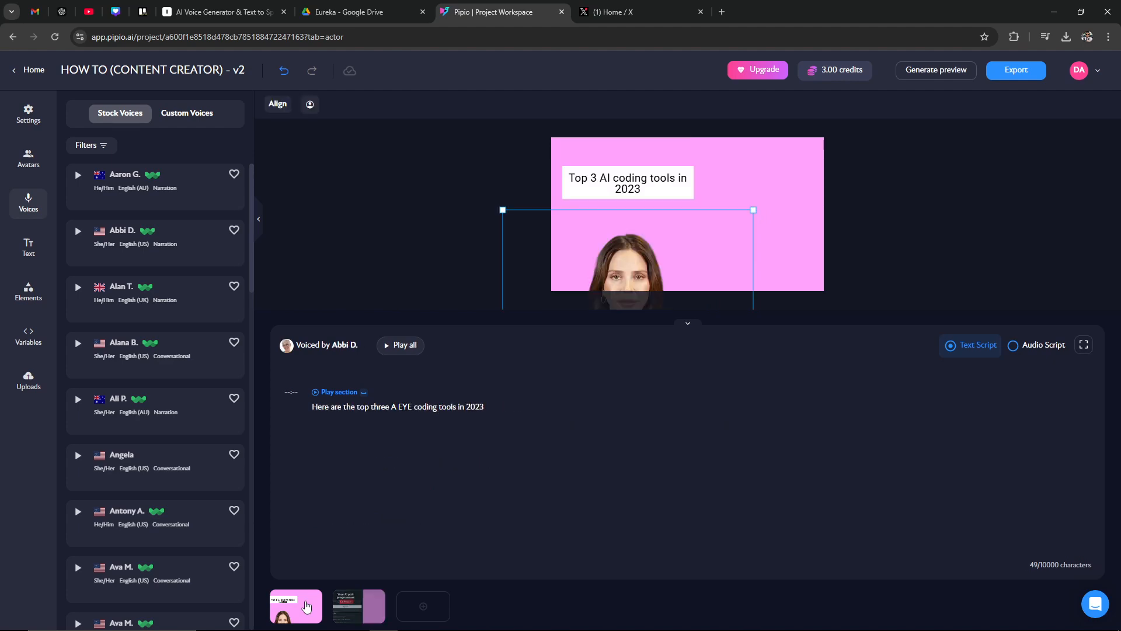
pyautogui.click(358, 609)
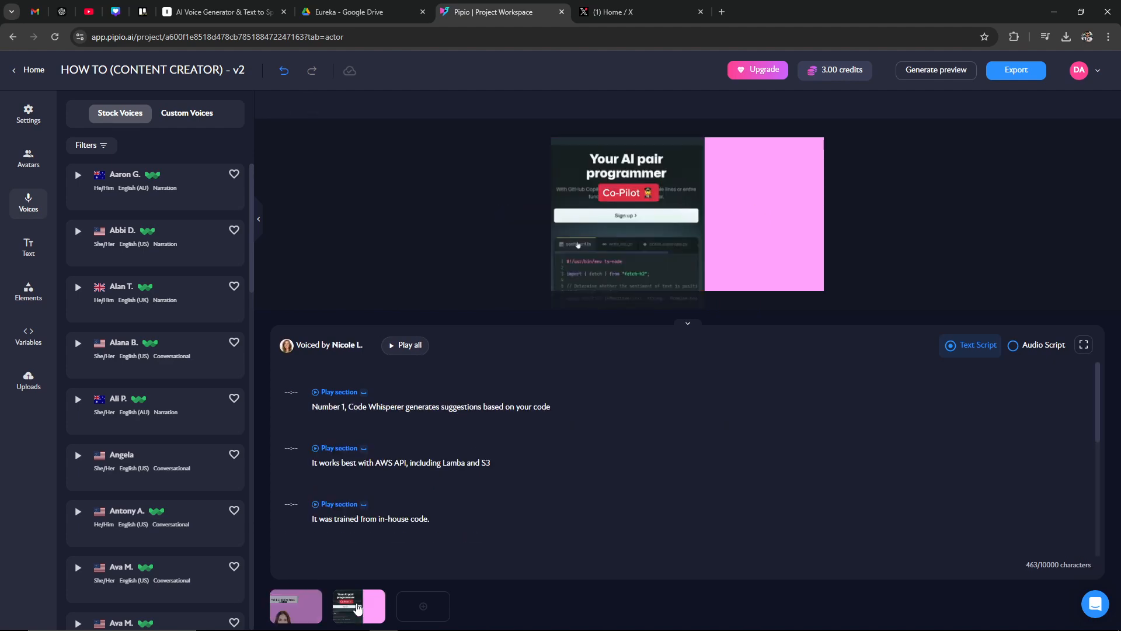
pyautogui.click(303, 608)
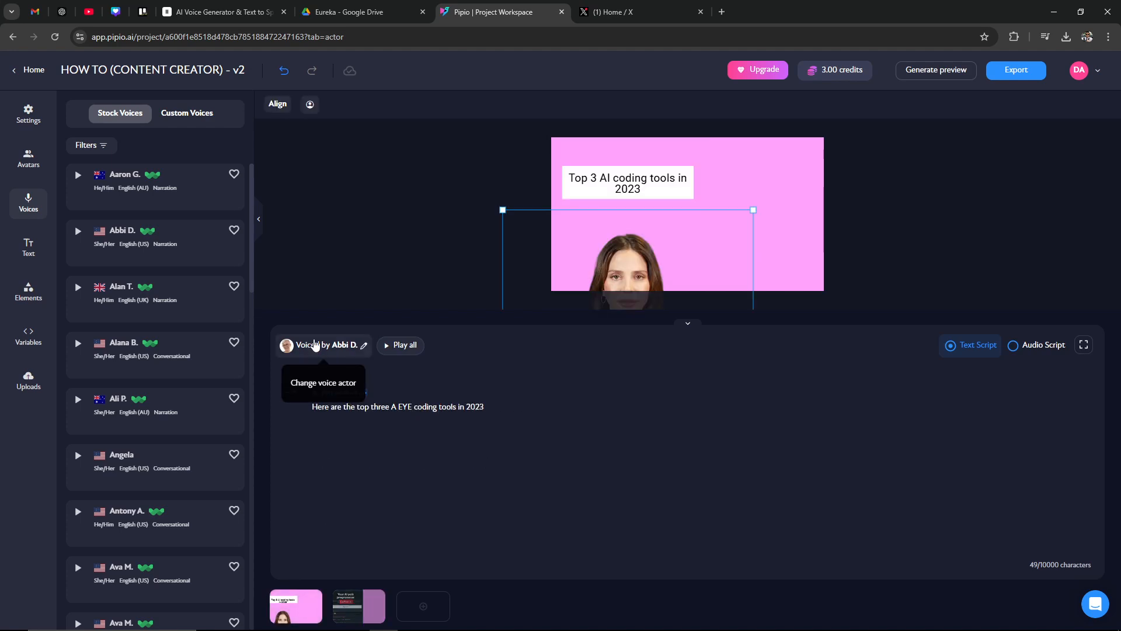
pyautogui.click(358, 607)
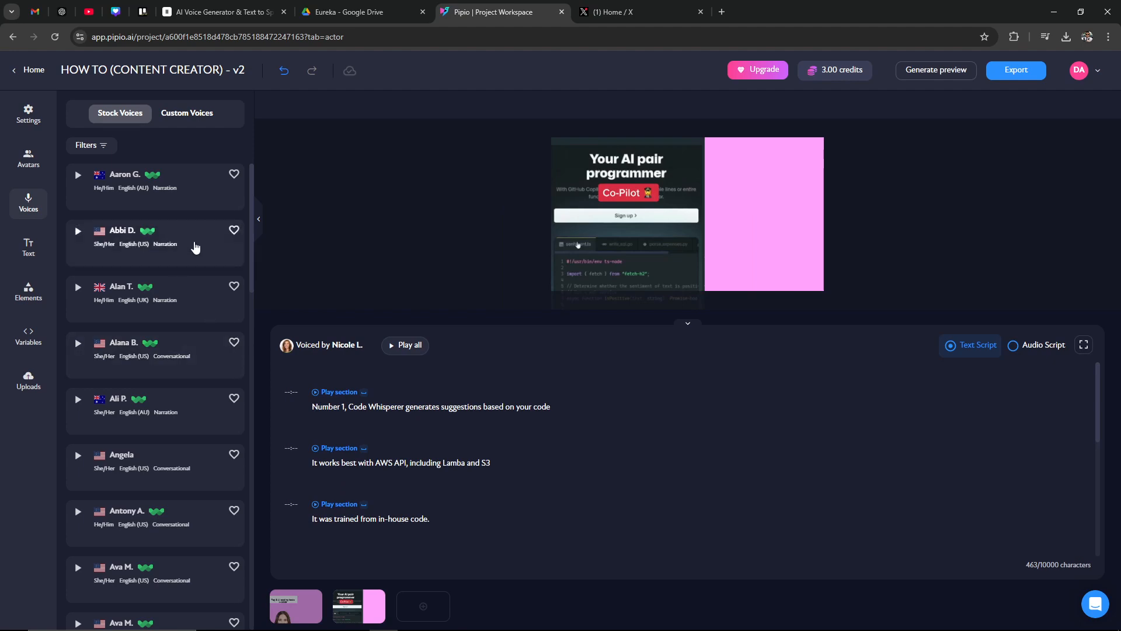
pyautogui.click(196, 247)
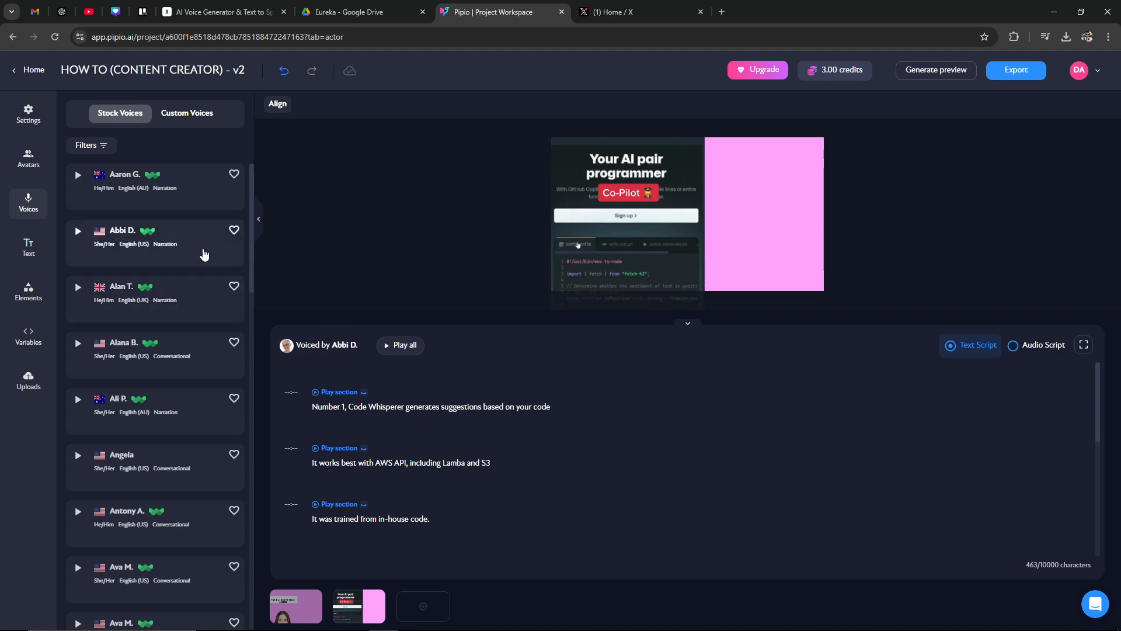
# Step: Add title, subtitle and normal text to the second scene, placing the subtitle mid-frame and the normal text near the frame's lower edge
pyautogui.click(29, 251)
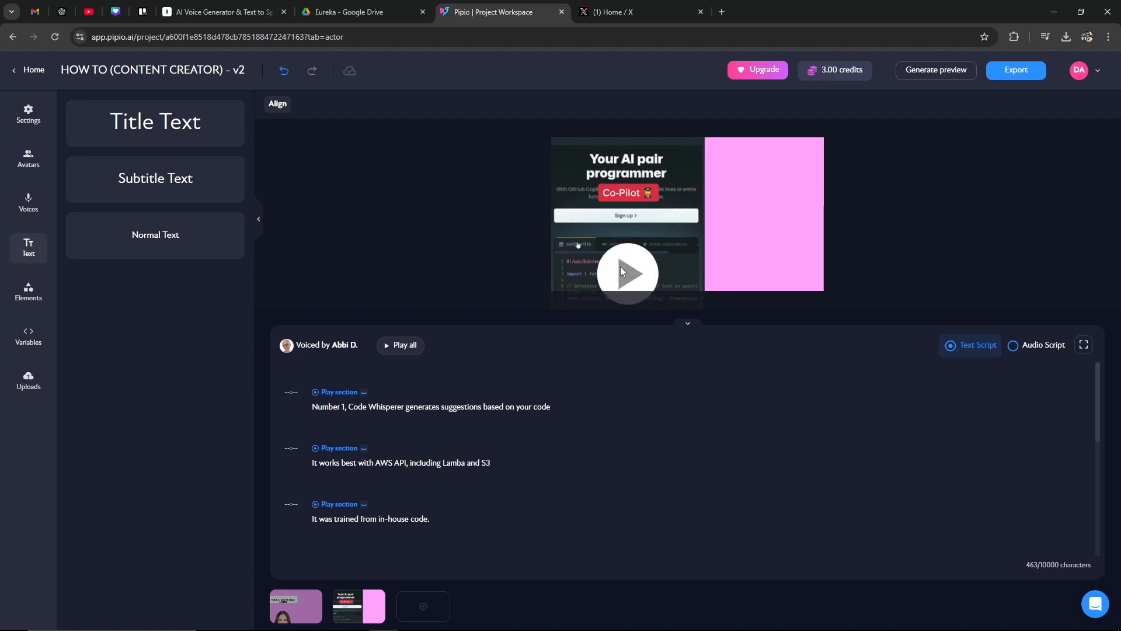
pyautogui.click(174, 133)
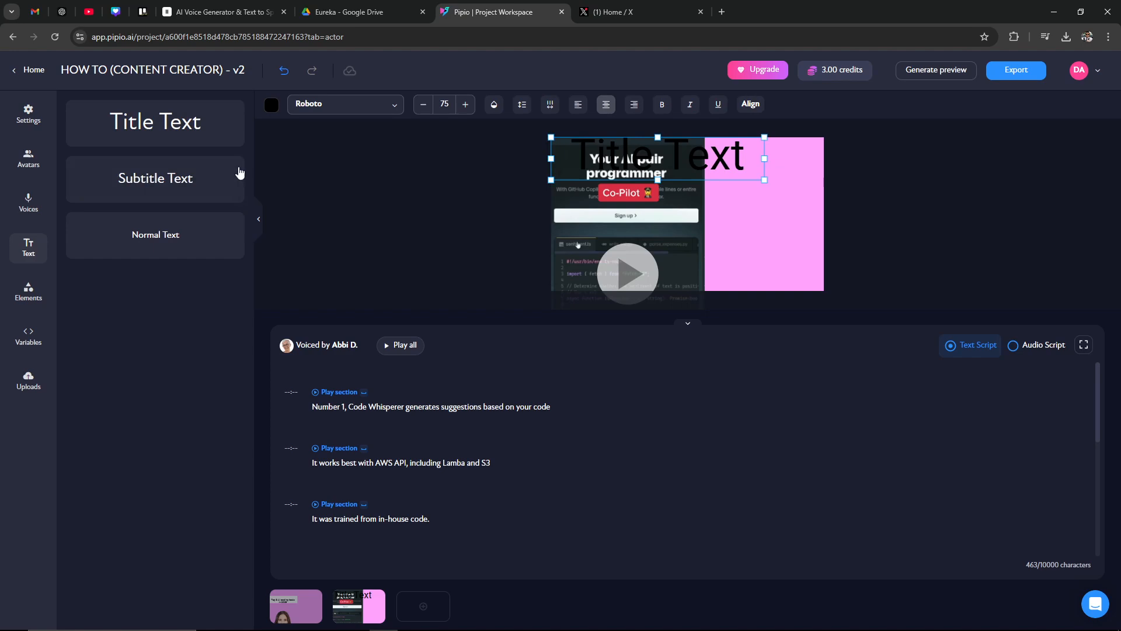
pyautogui.click(171, 193)
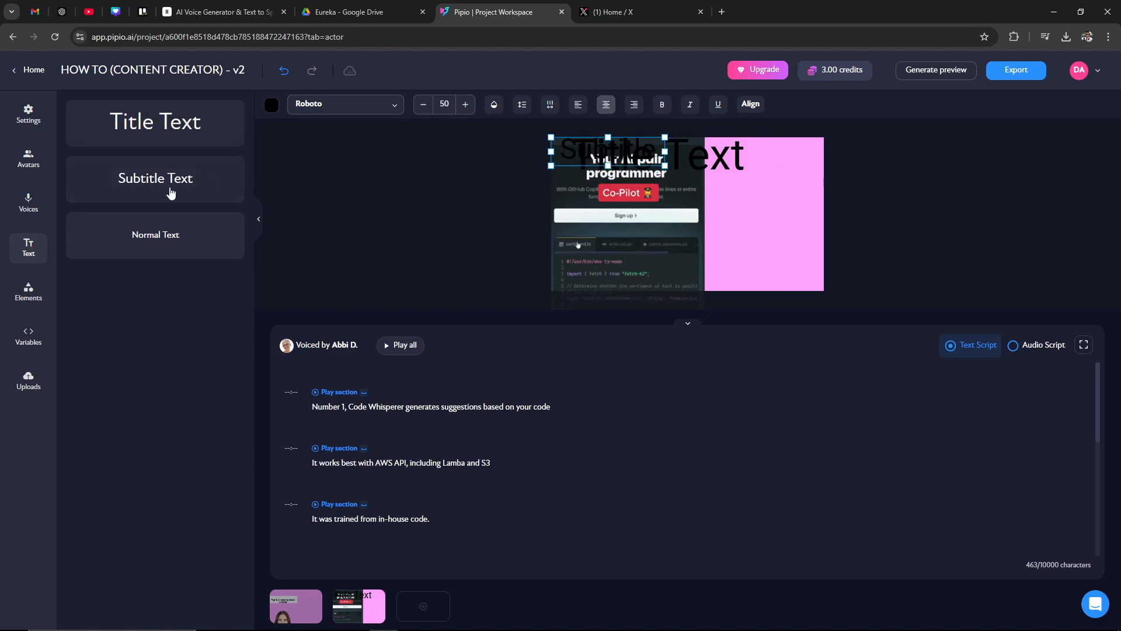
pyautogui.moveTo(625, 159); pyautogui.dragTo(645, 238)
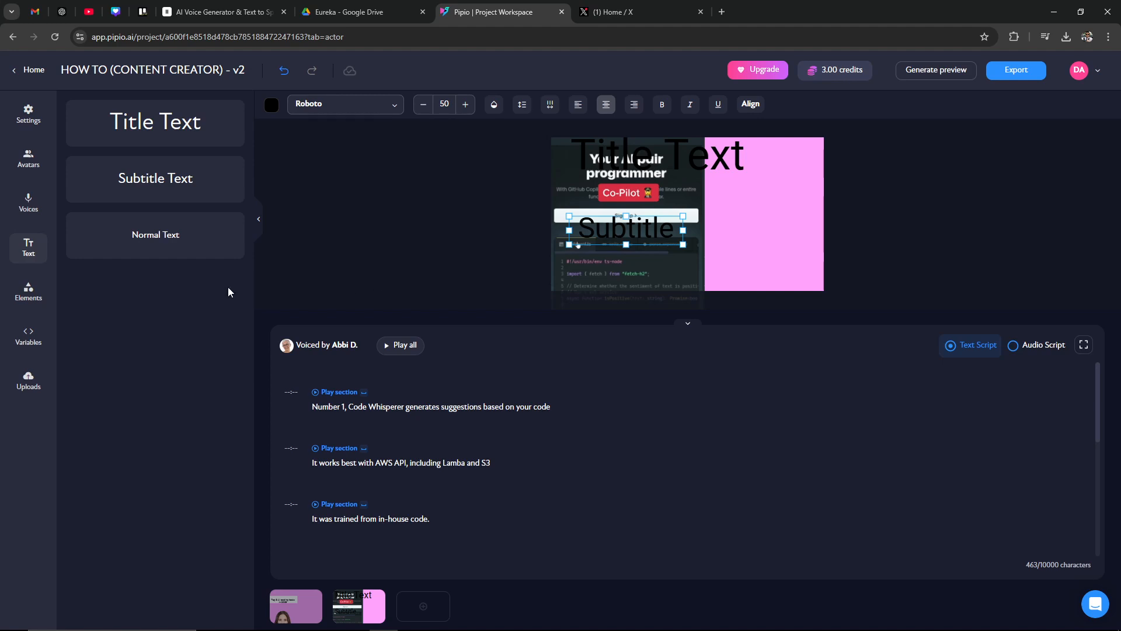
pyautogui.click(151, 248)
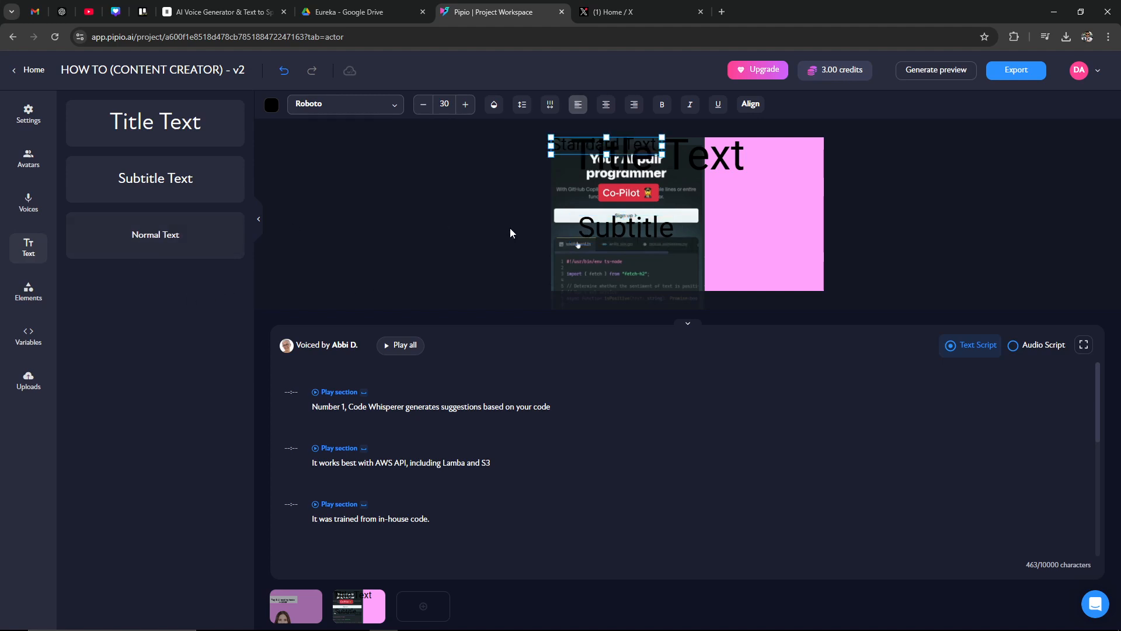
pyautogui.moveTo(621, 144); pyautogui.dragTo(660, 284)
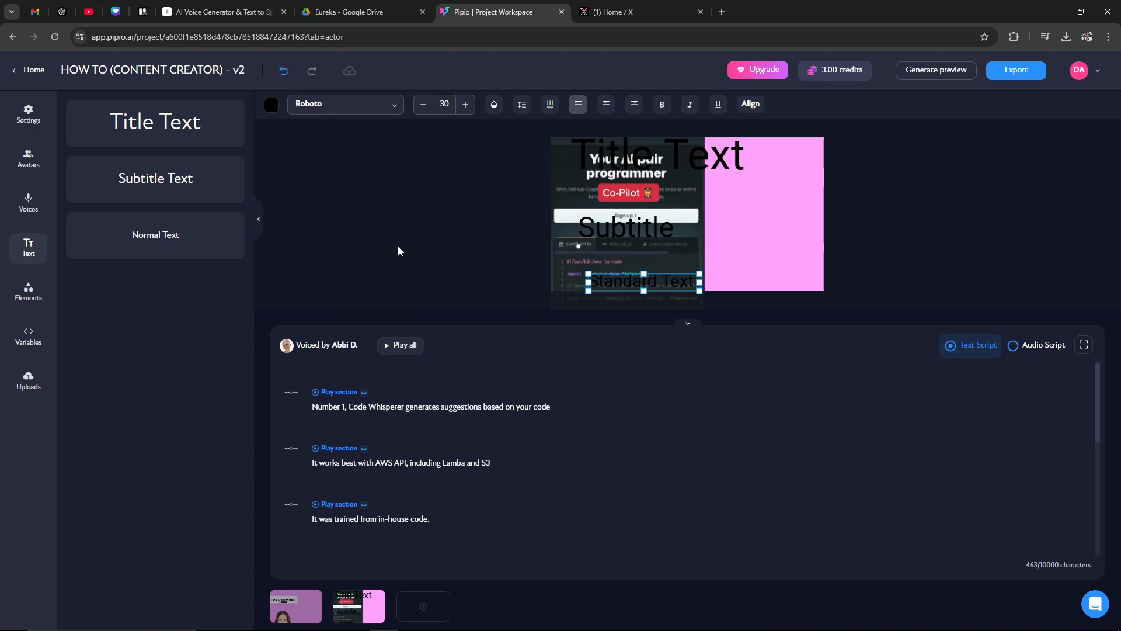
# Step: Look through the element categories and add the music track A New Beginning to the second scene
pyautogui.click(31, 296)
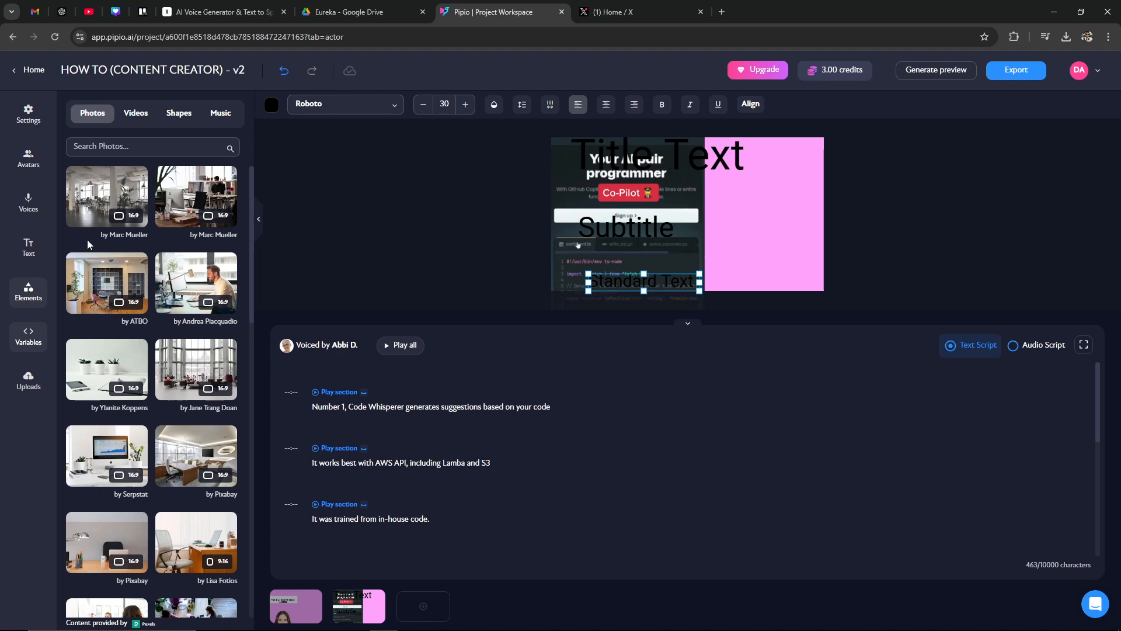
pyautogui.click(132, 114)
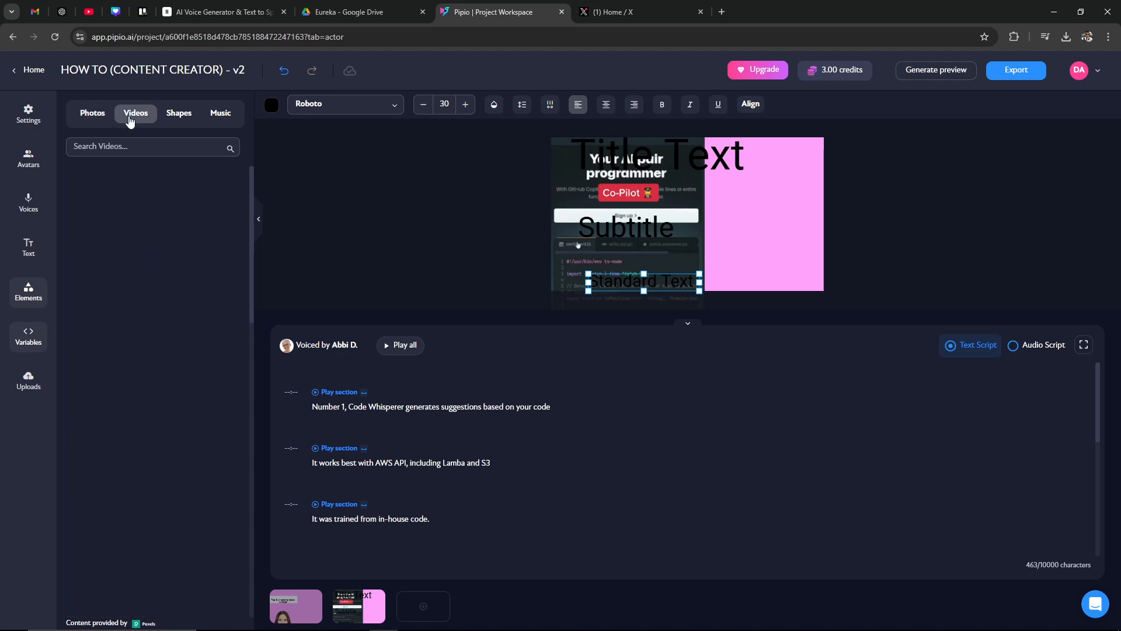
pyautogui.click(168, 115)
pyautogui.click(227, 115)
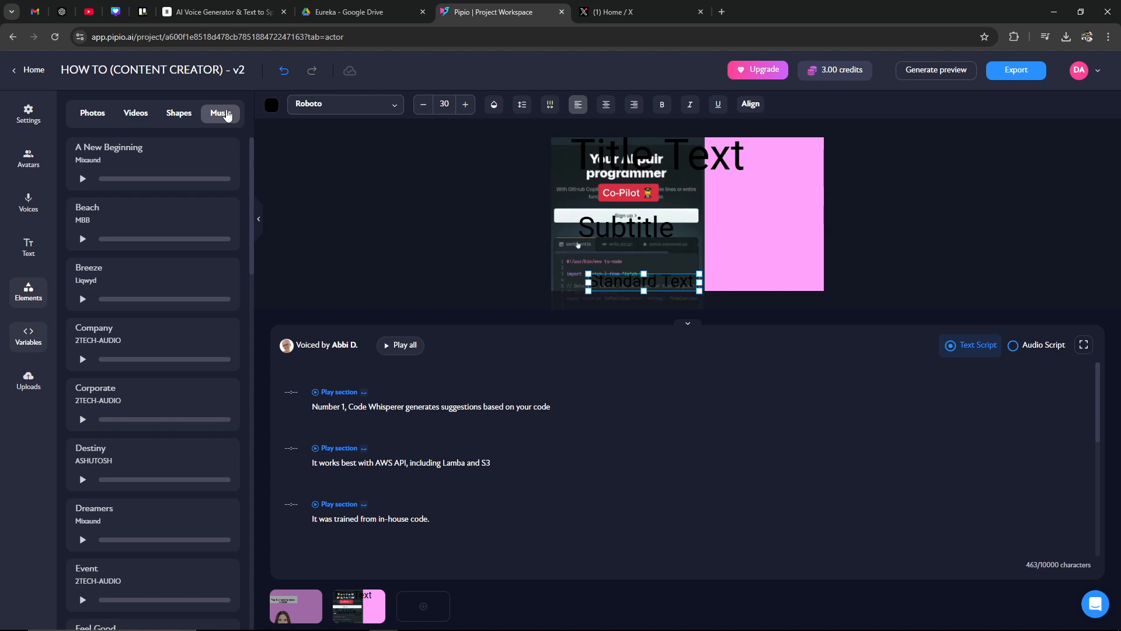
pyautogui.click(186, 164)
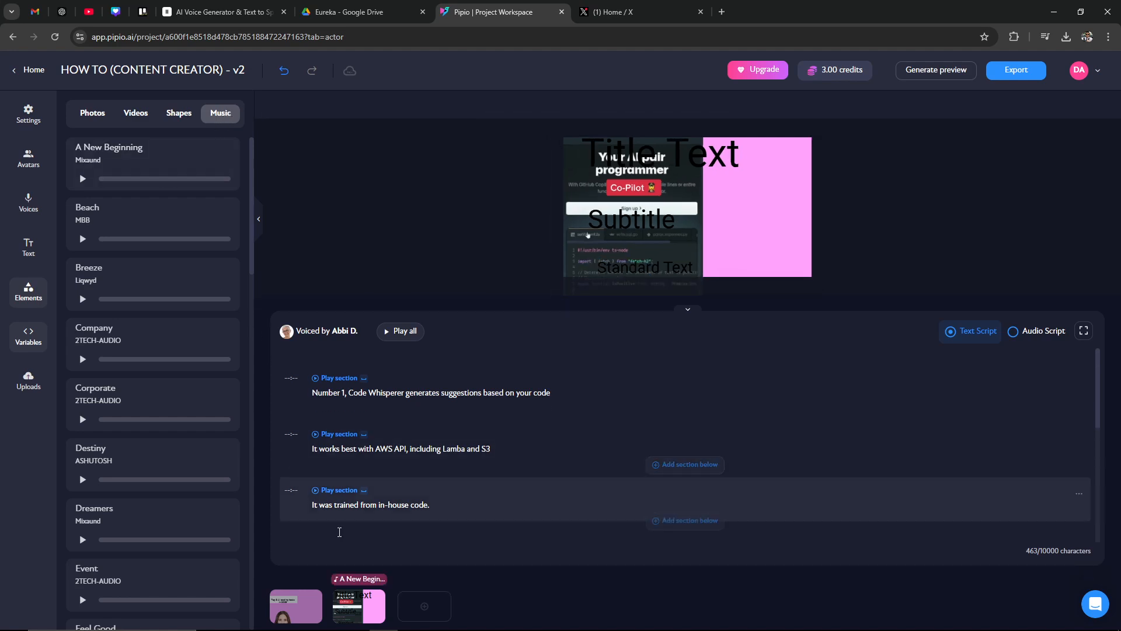
pyautogui.moveTo(359, 584)
pyautogui.mouseDown()
pyautogui.moveTo(327, 584)
pyautogui.moveTo(348, 584)
pyautogui.mouseUp()
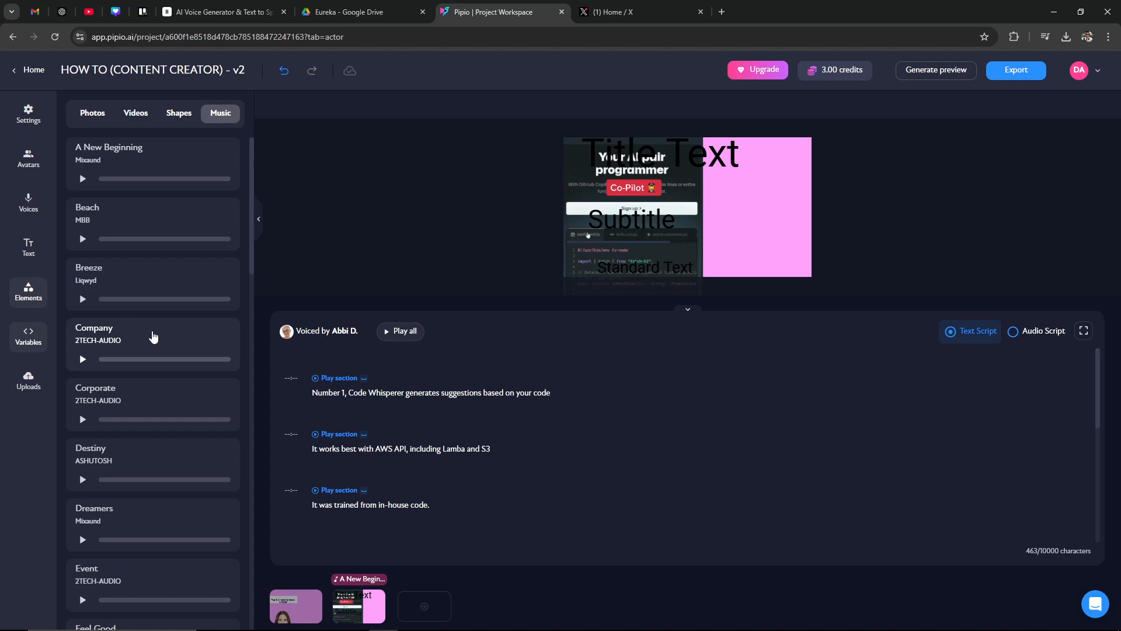
# Step: Review the template variables, the image and video upload options, and the stock avatars
pyautogui.click(32, 342)
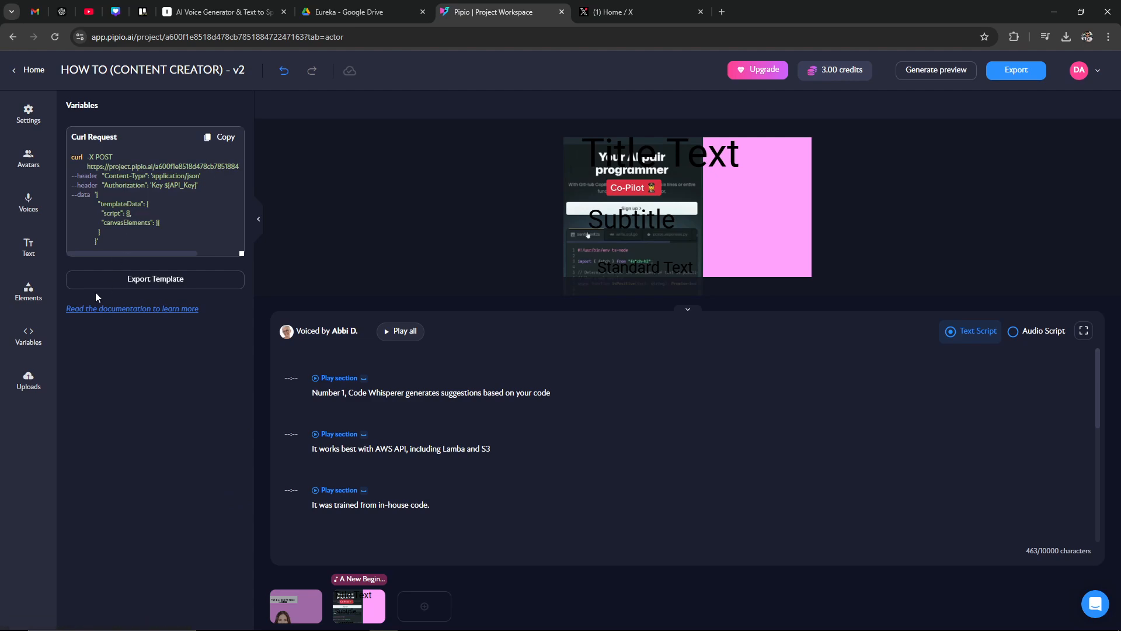
pyautogui.click(31, 383)
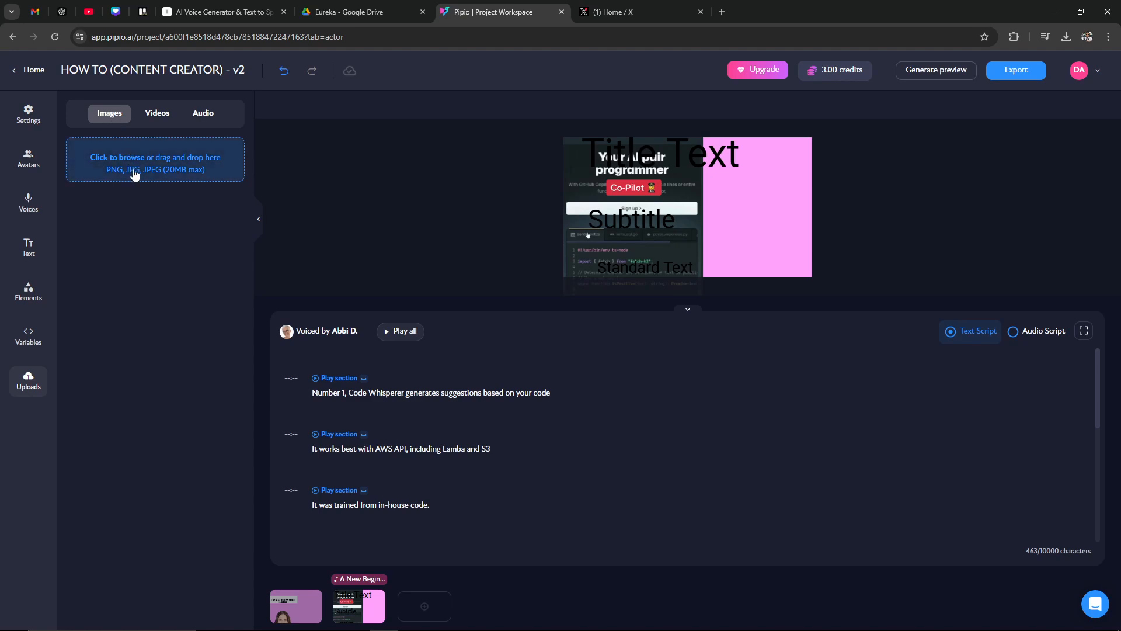
pyautogui.click(164, 119)
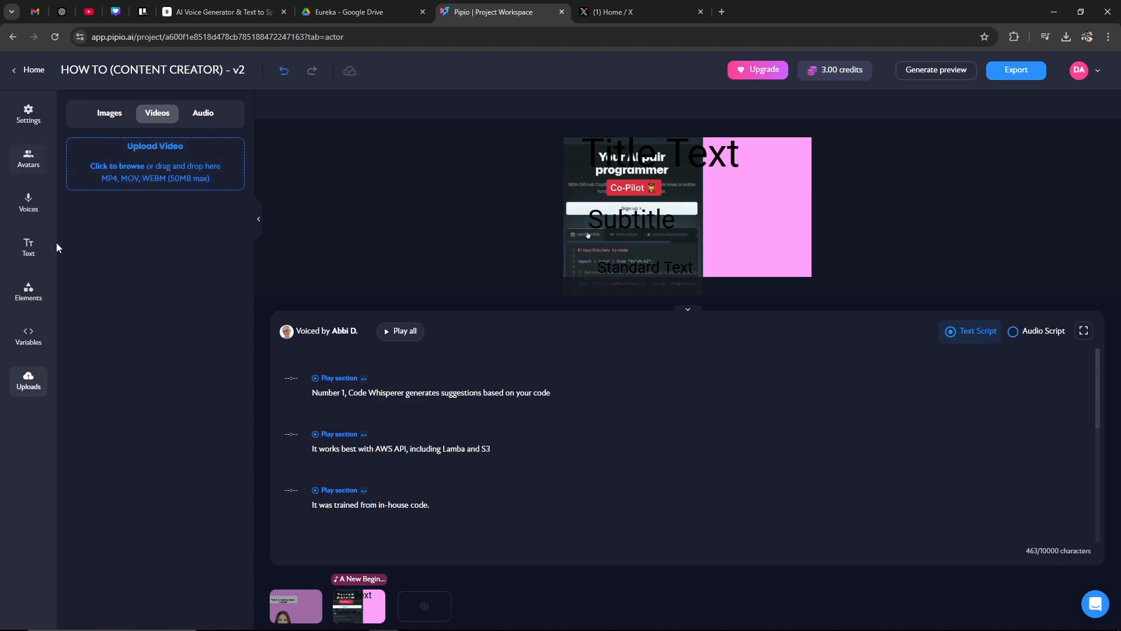
pyautogui.click(29, 158)
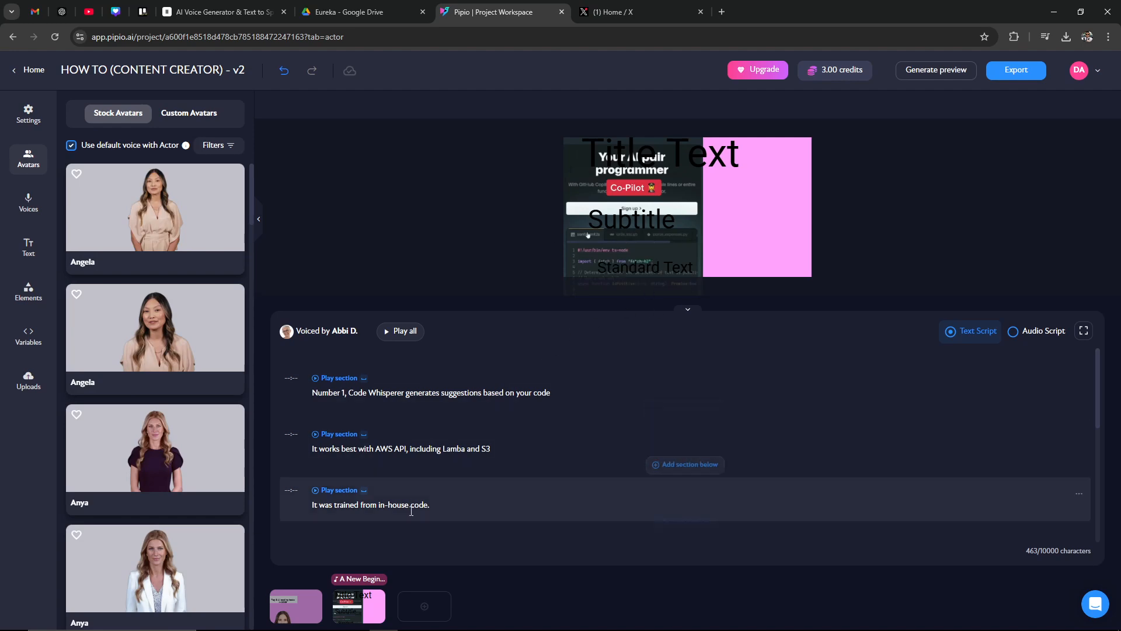
# Step: Select the avatar in the first scene and generate a preview of the video
pyautogui.click(921, 72)
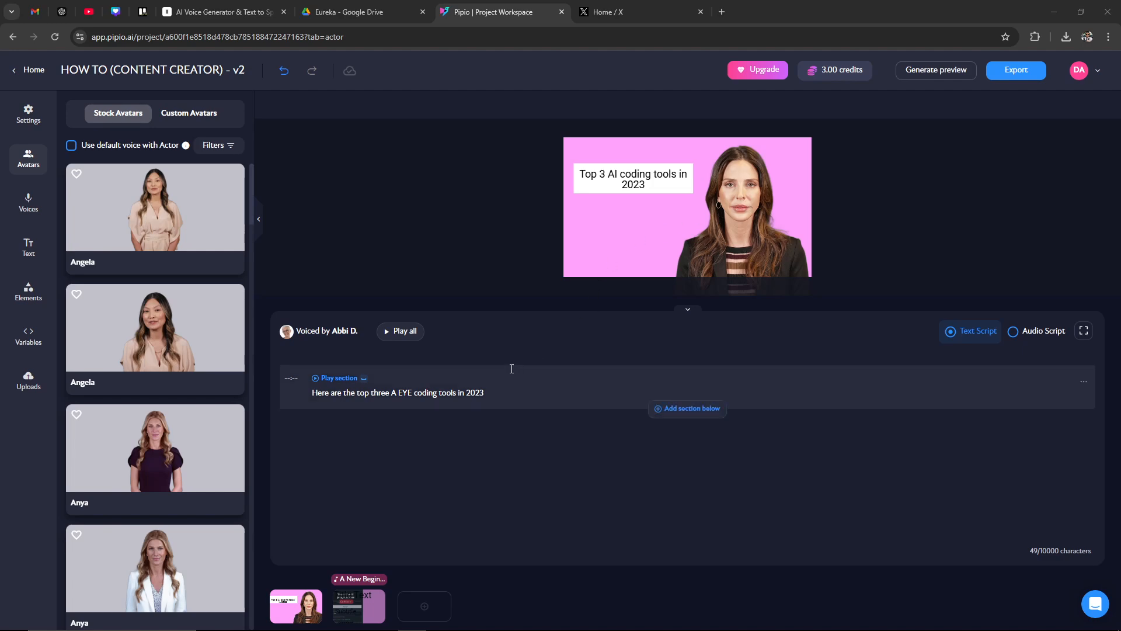
pyautogui.moveTo(744, 242)
pyautogui.mouseDown()
pyautogui.moveTo(689, 275)
pyautogui.moveTo(633, 264)
pyautogui.moveTo(754, 234)
pyautogui.moveTo(743, 241)
pyautogui.mouseUp()
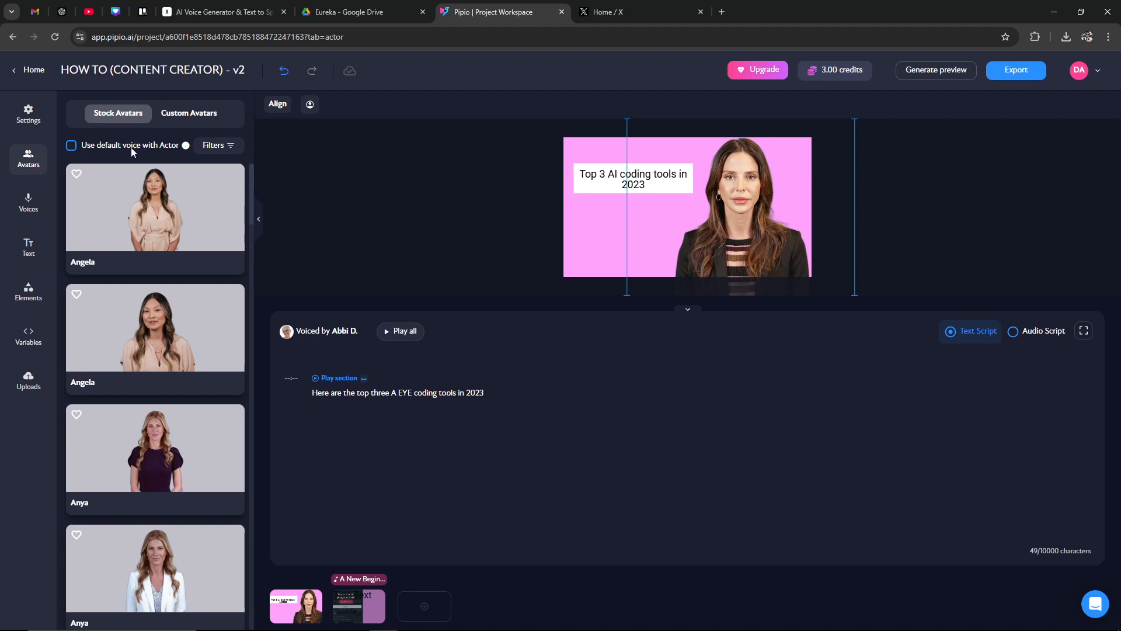
pyautogui.moveTo(183, 150)
pyautogui.click(919, 79)
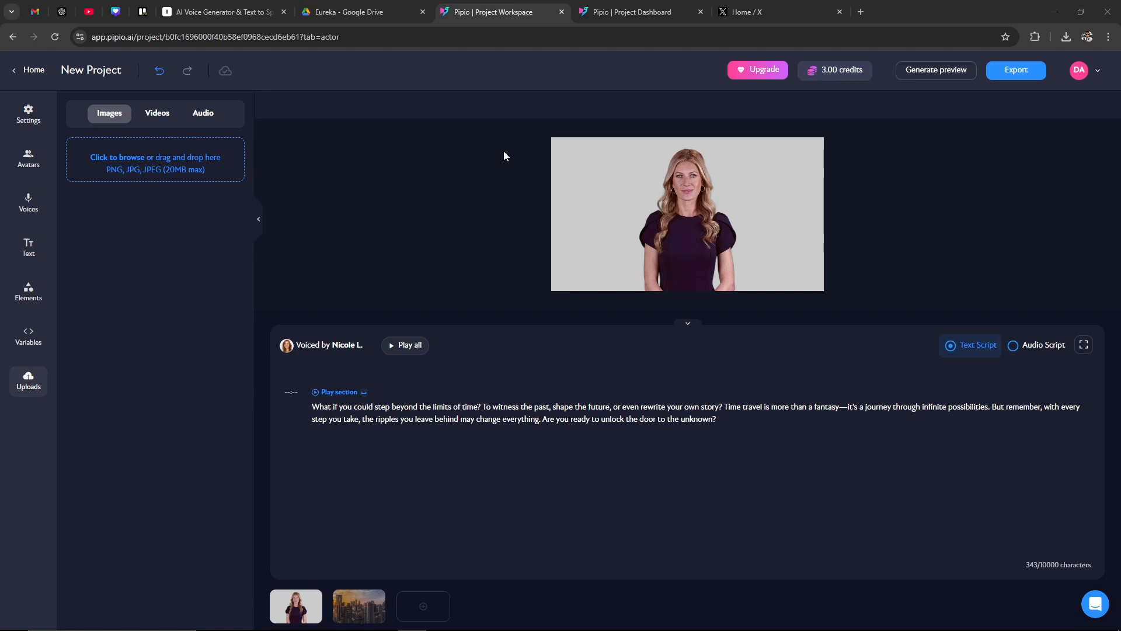
# Step: Check the project dashboard, return to New Project and open its second scene with the city skyline
pyautogui.click(637, 12)
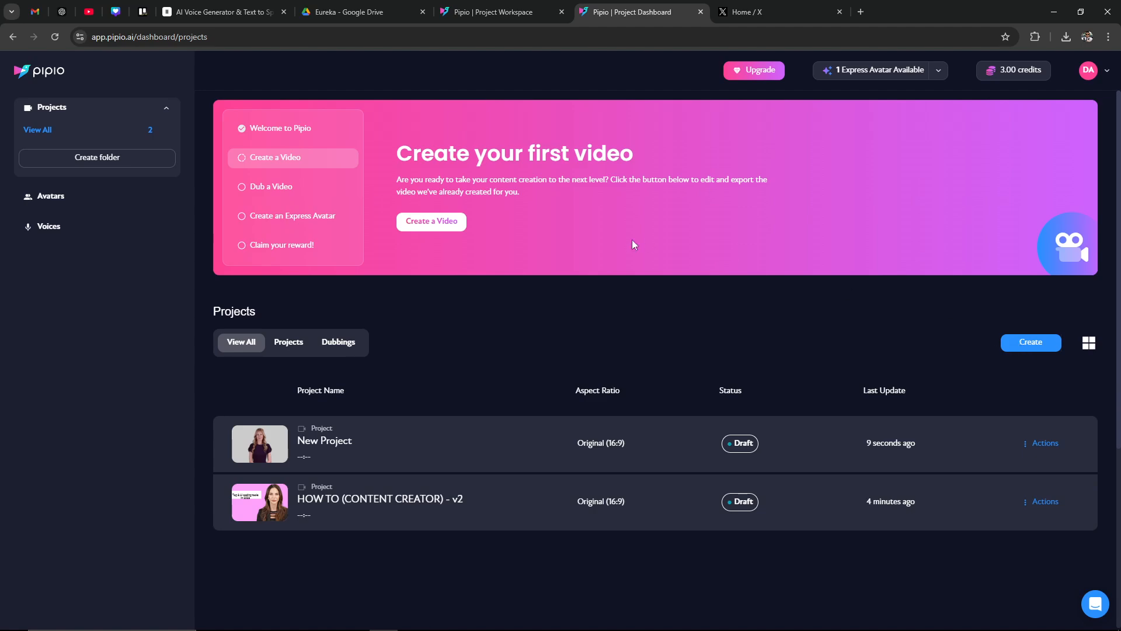
pyautogui.click(483, 14)
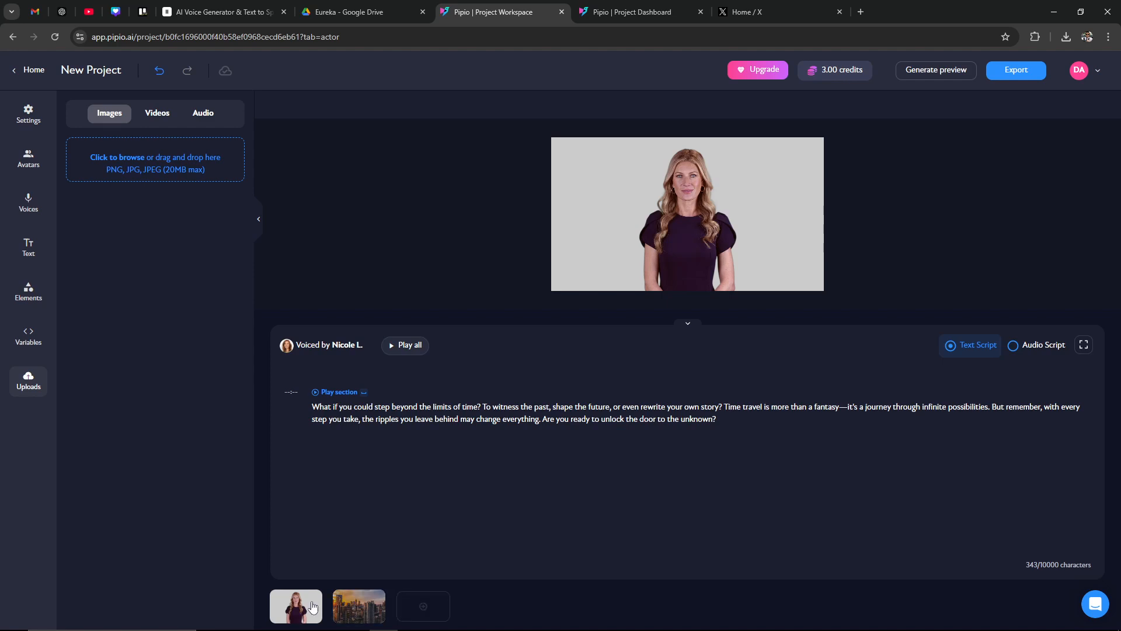
pyautogui.click(347, 605)
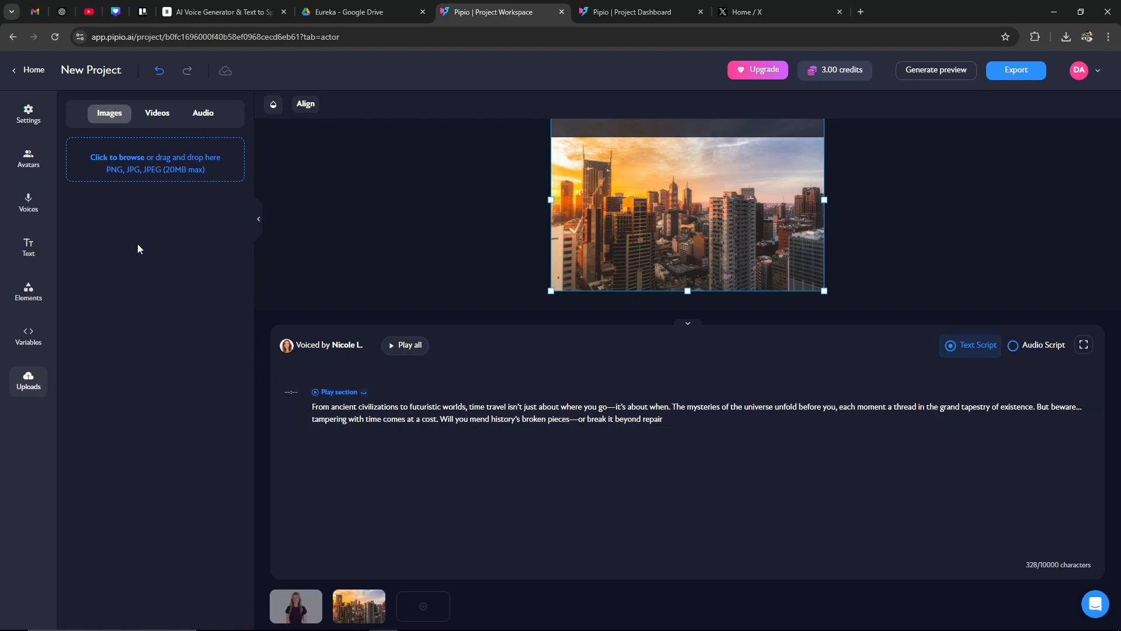
# Step: Browse the stock photos and stock videos available for the skyline scene
pyautogui.click(35, 292)
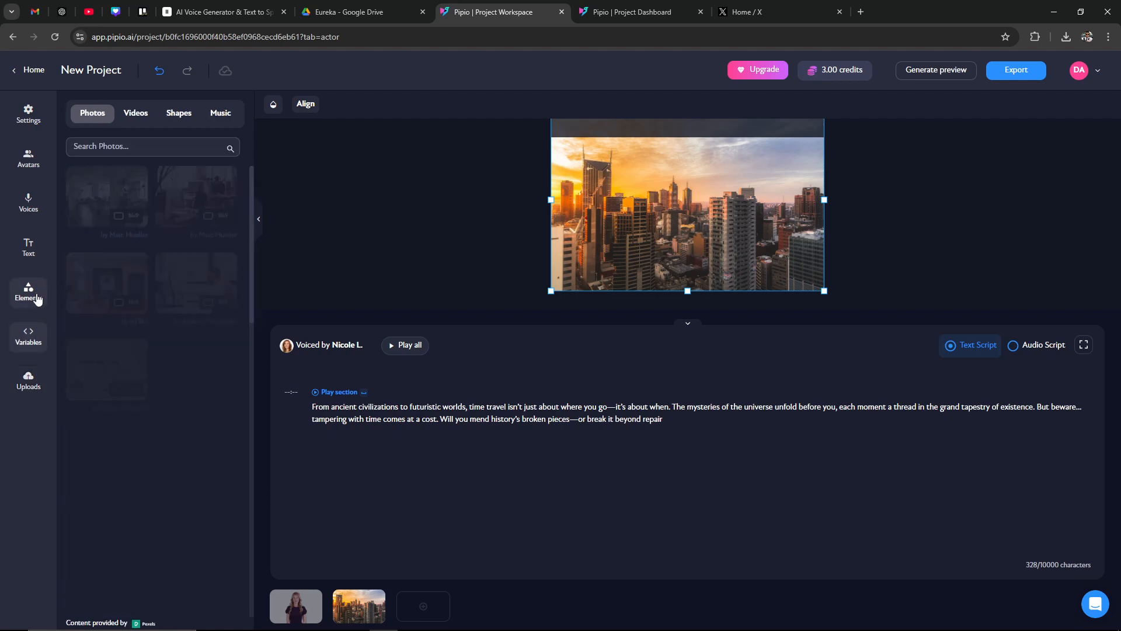
pyautogui.scroll(-6, 136, 337)
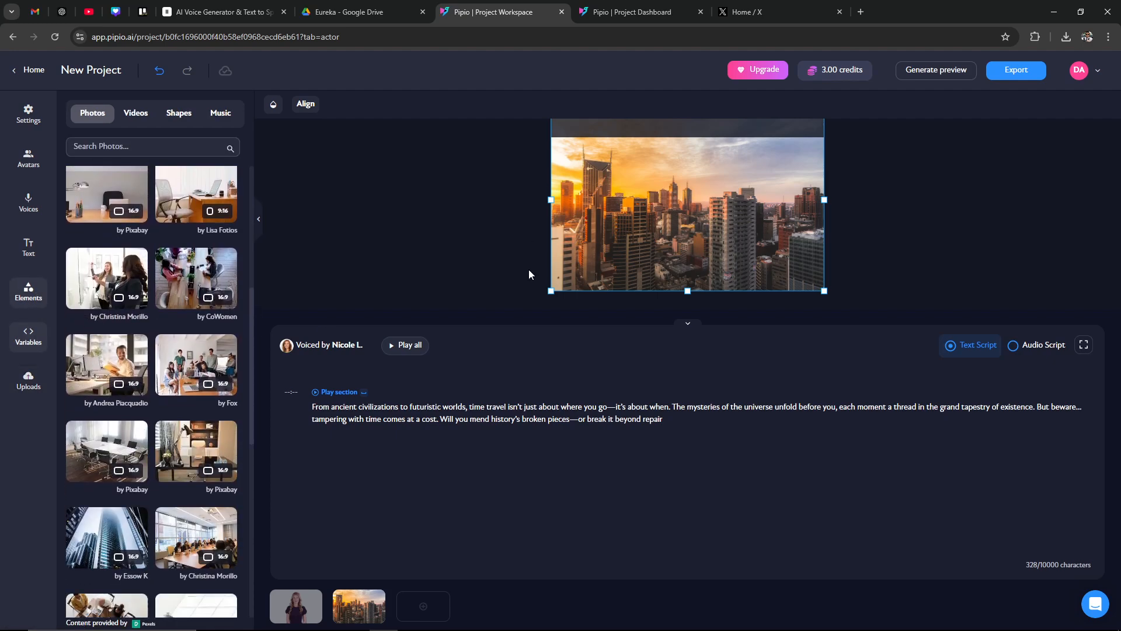
pyautogui.scroll(2, 147, 340)
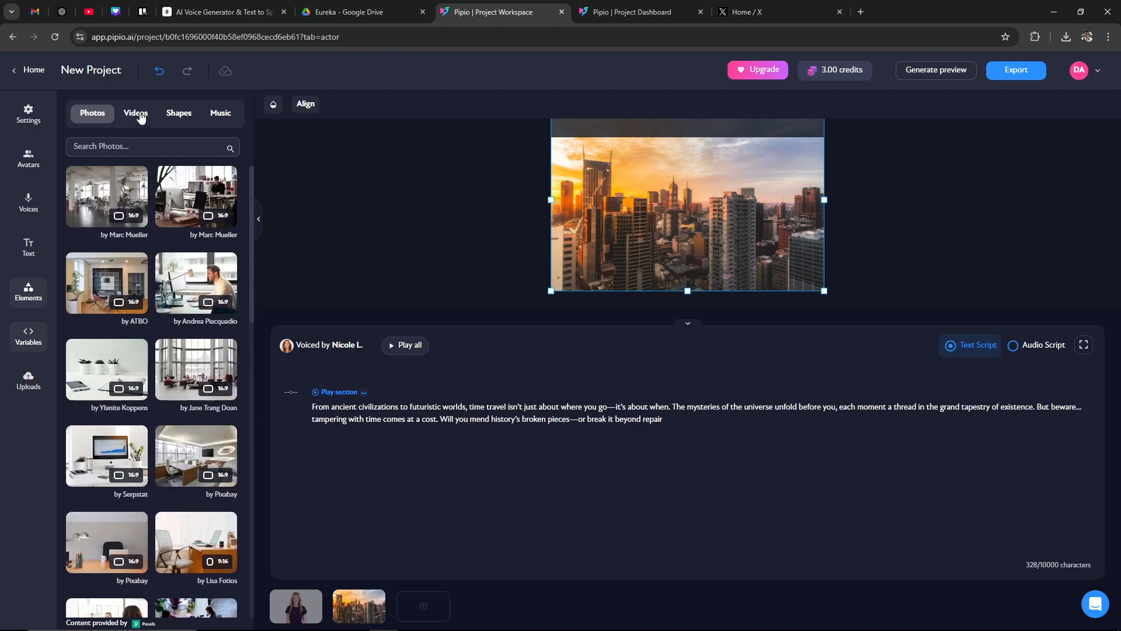
pyautogui.click(139, 115)
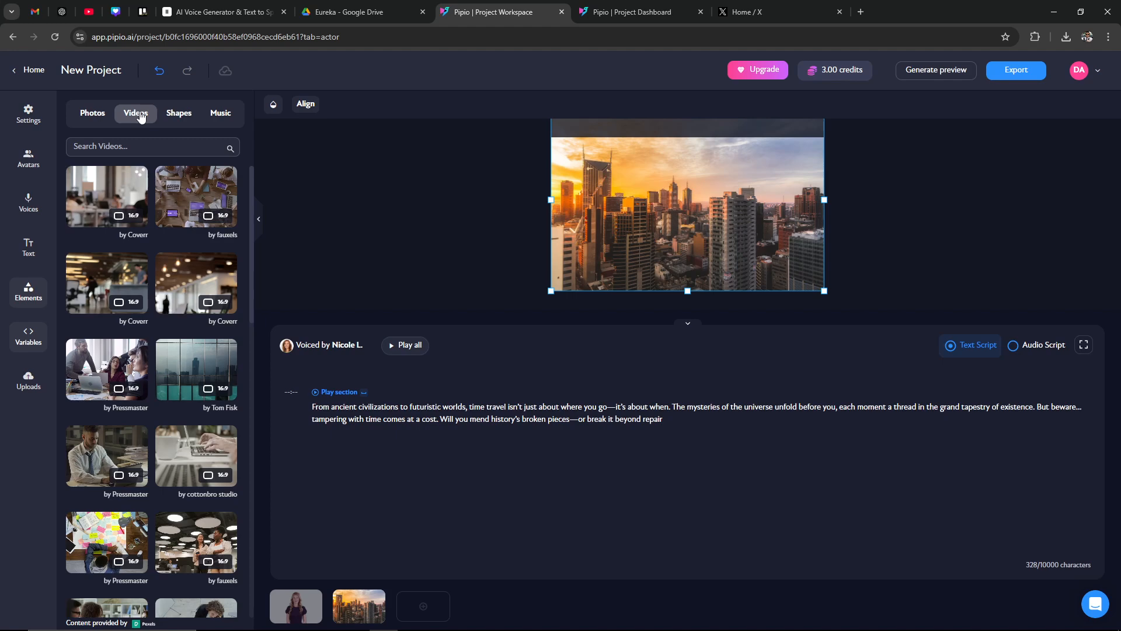
# Step: Browse the shapes, photos and music elements and add the track "A New Beginning" to the skyline scene
pyautogui.click(179, 114)
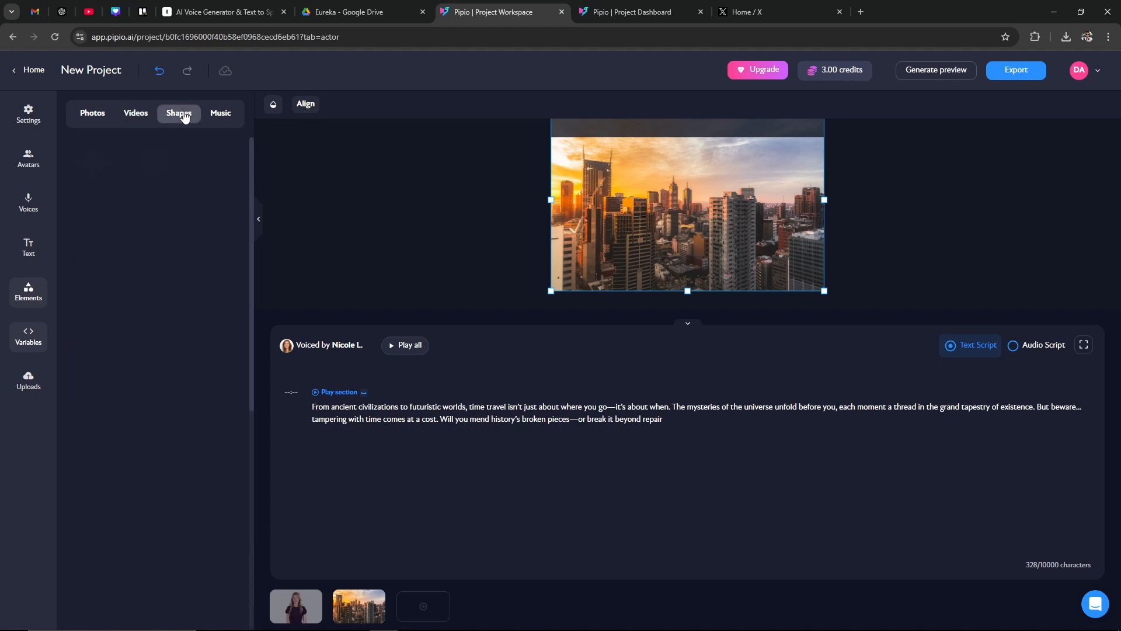
pyautogui.click(220, 115)
pyautogui.click(89, 116)
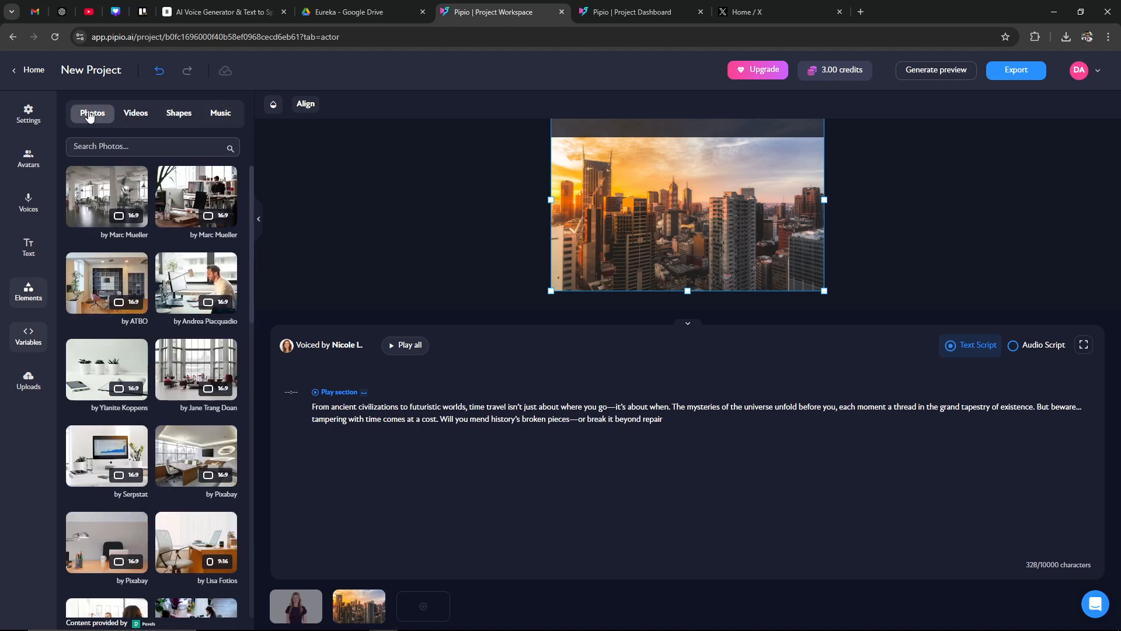
pyautogui.click(220, 115)
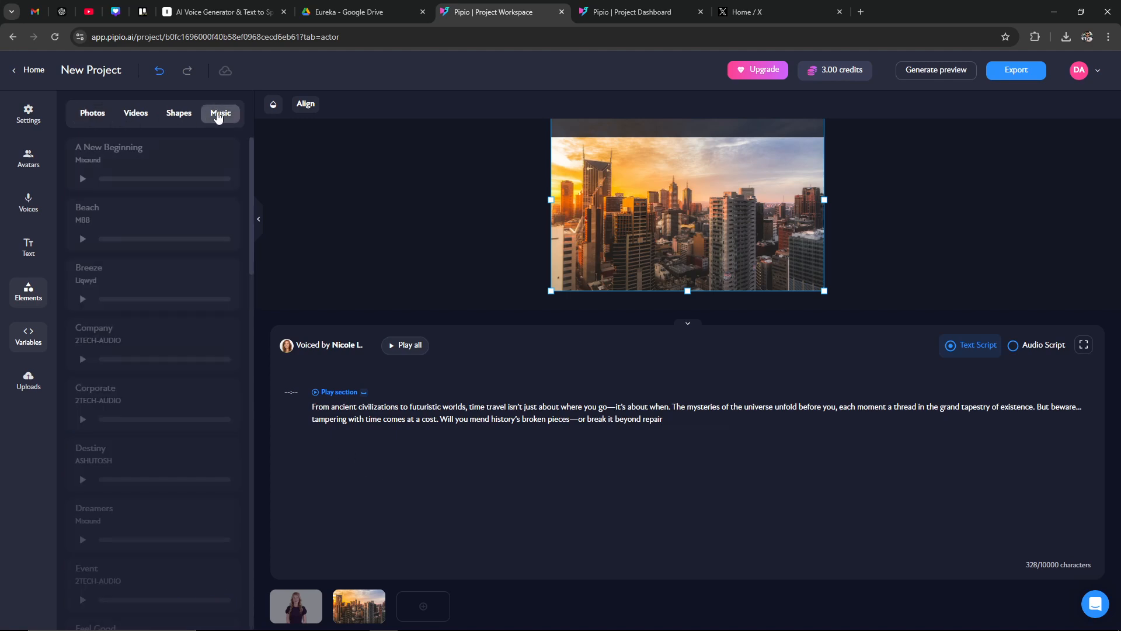
pyautogui.click(183, 163)
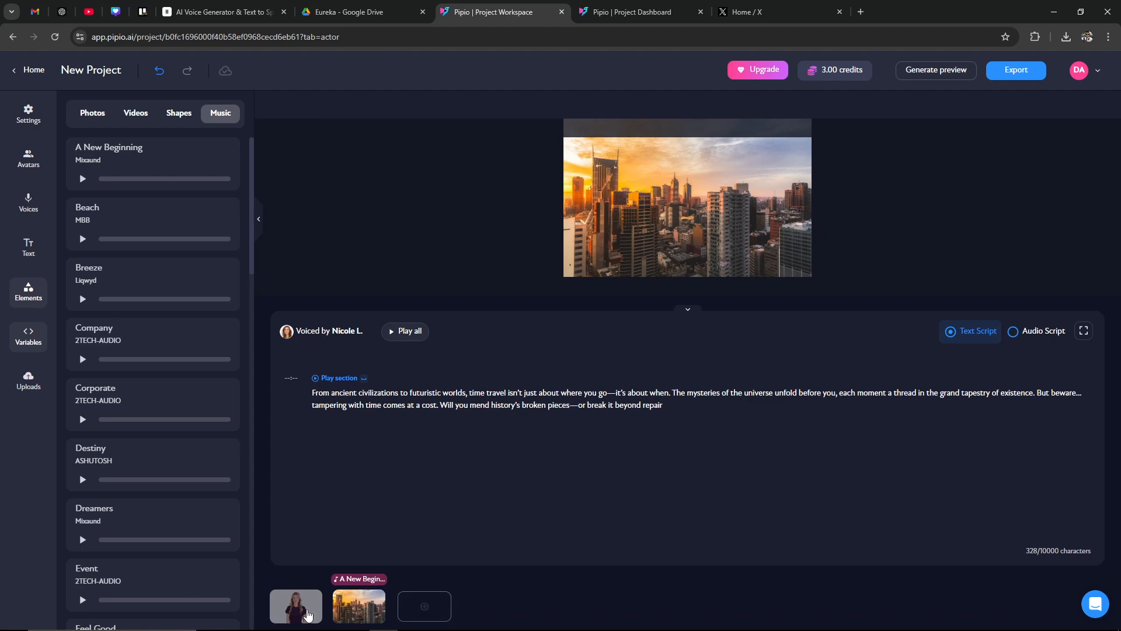
# Step: Review the scripts of the avatar scene and the skyline scene, and generate a preview of the video
pyautogui.click(308, 609)
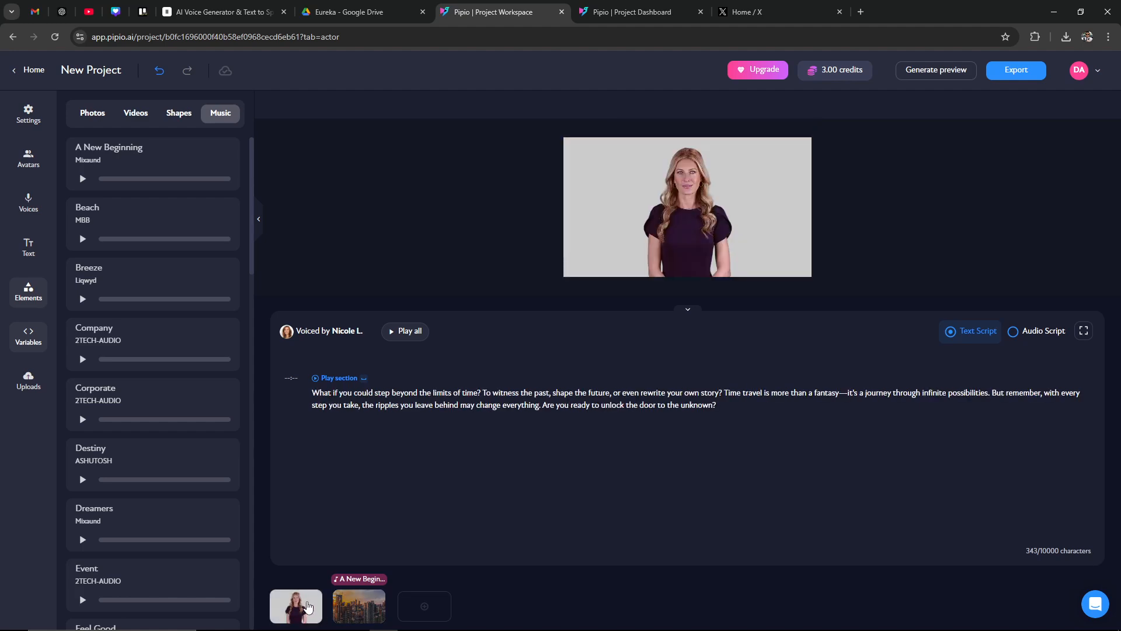
pyautogui.moveTo(320, 396)
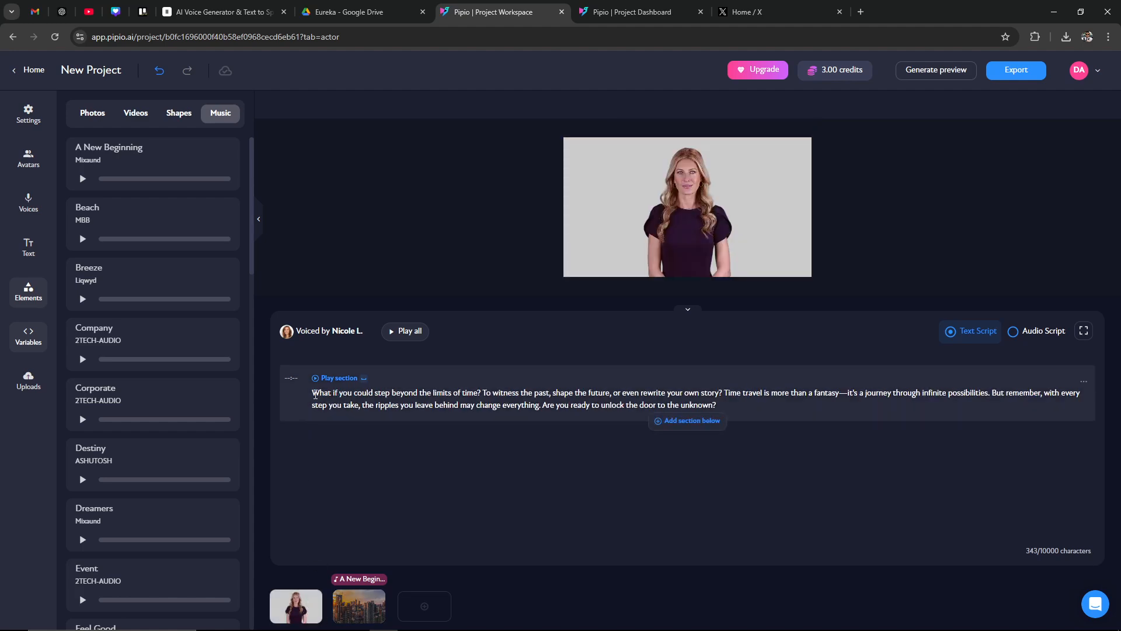
pyautogui.moveTo(357, 402)
pyautogui.click(357, 612)
pyautogui.click(296, 610)
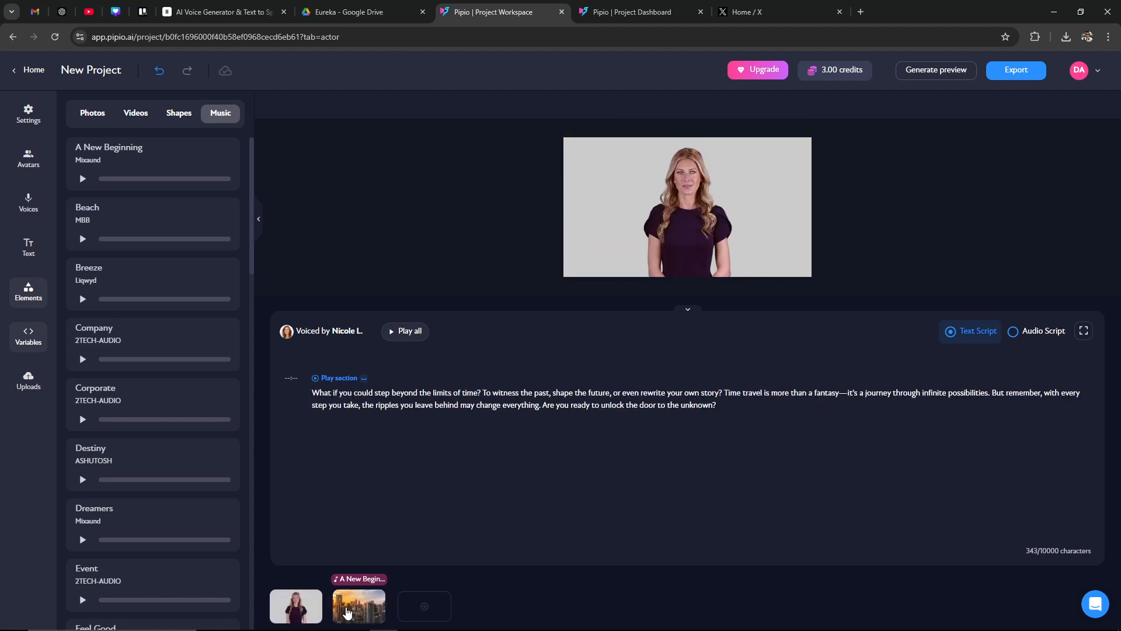
pyautogui.click(925, 73)
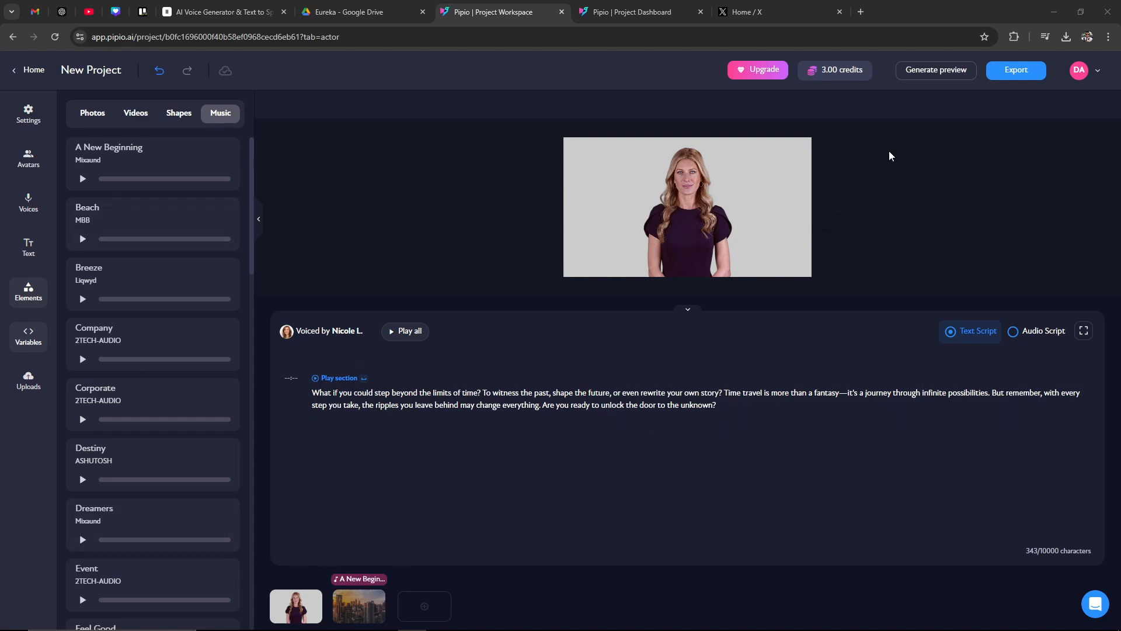
# Step: Fit the "A New Beginning" music to the whole project and review its clip options
pyautogui.click(360, 580)
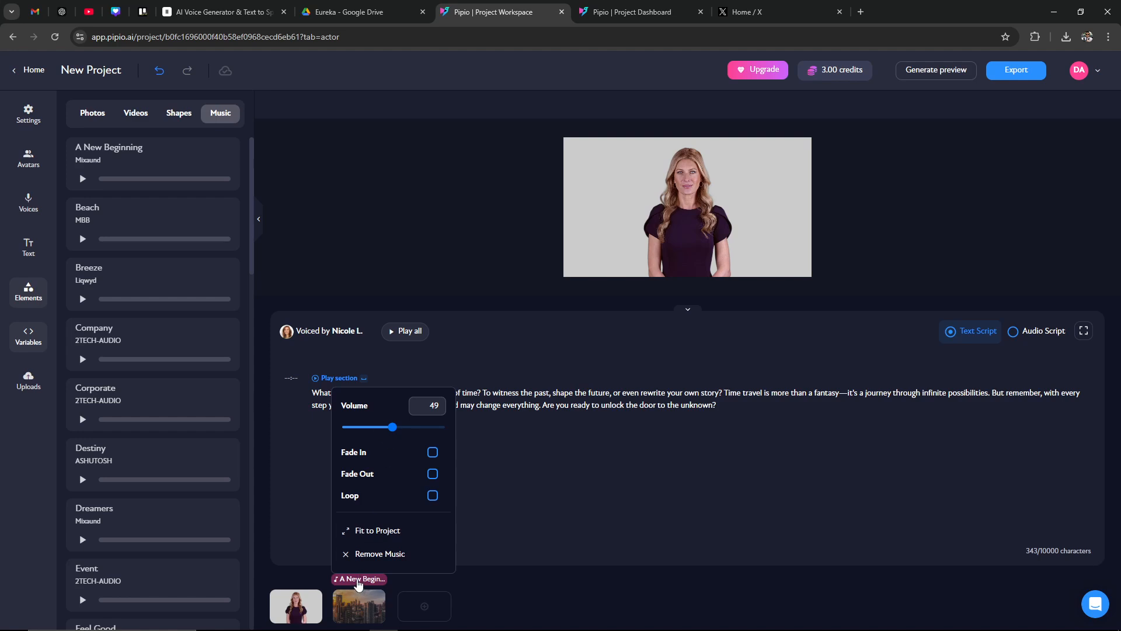
pyautogui.click(458, 582)
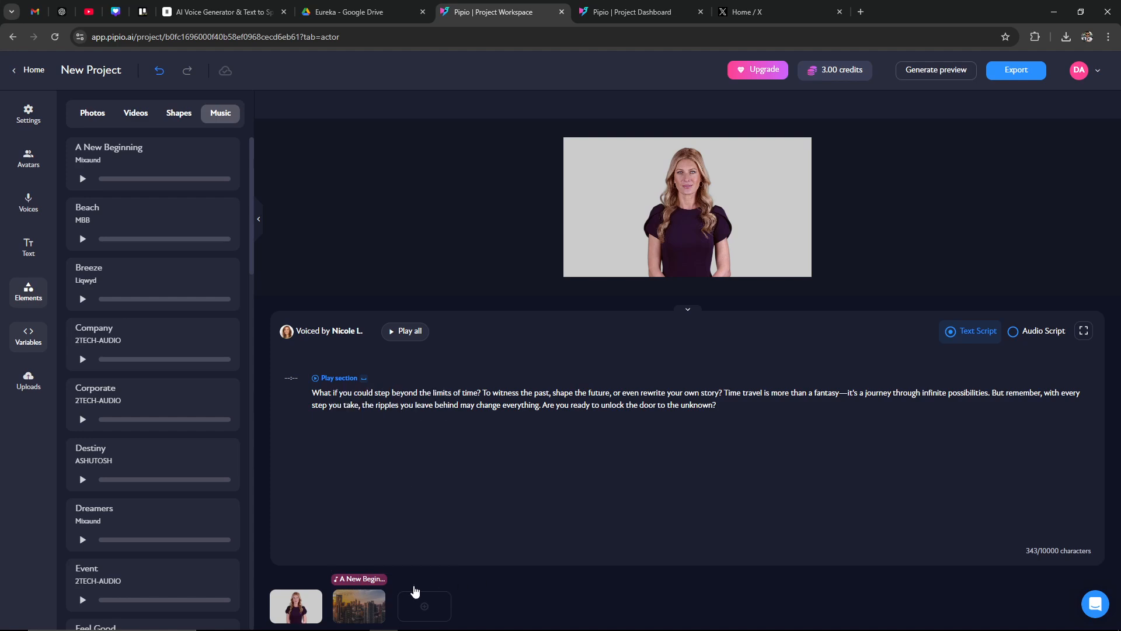
pyautogui.click(360, 581)
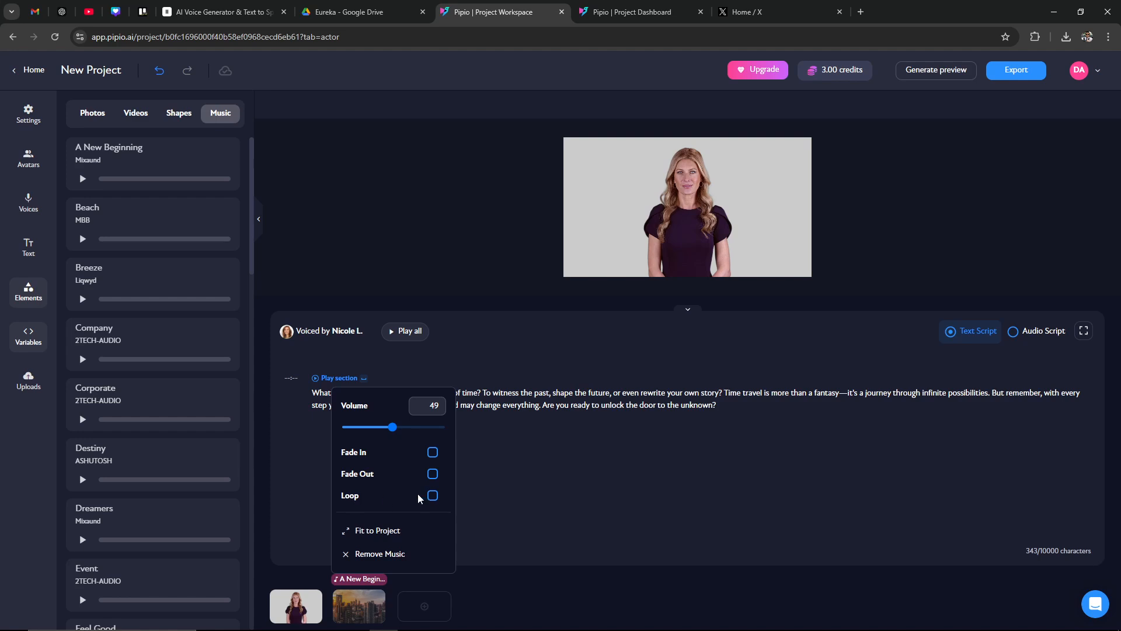
pyautogui.click(373, 532)
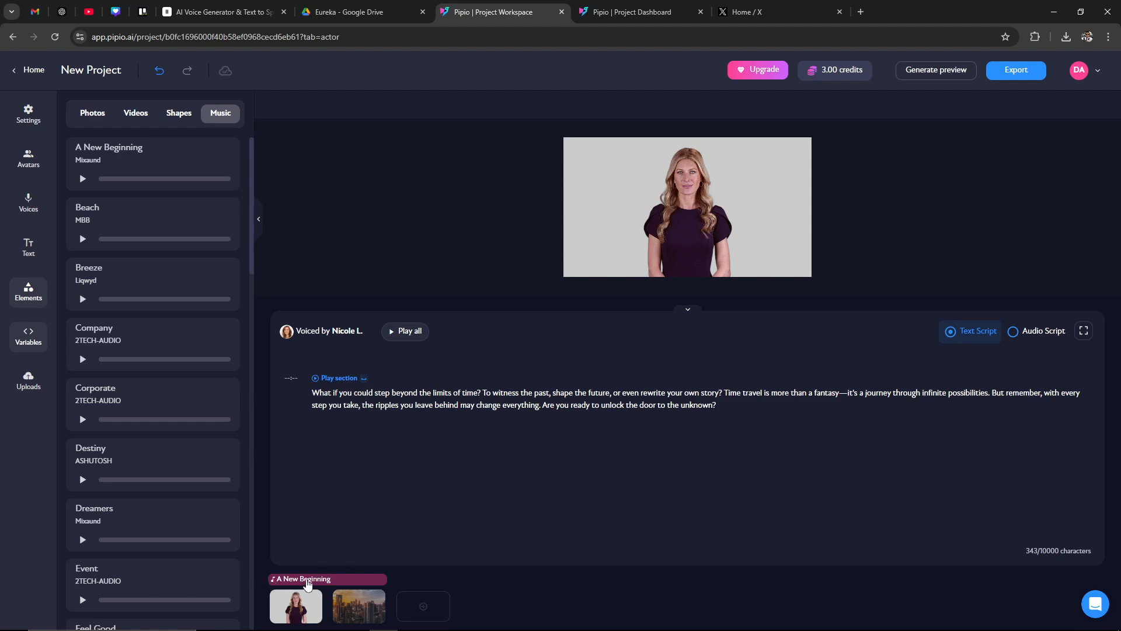
pyautogui.click(366, 580)
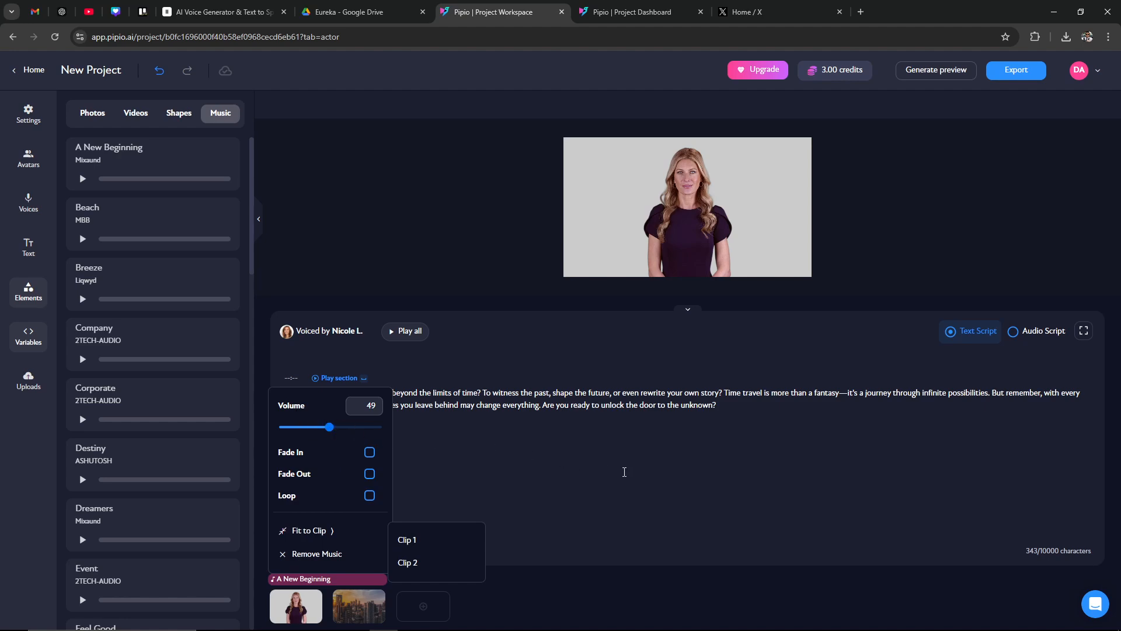
pyautogui.click(665, 448)
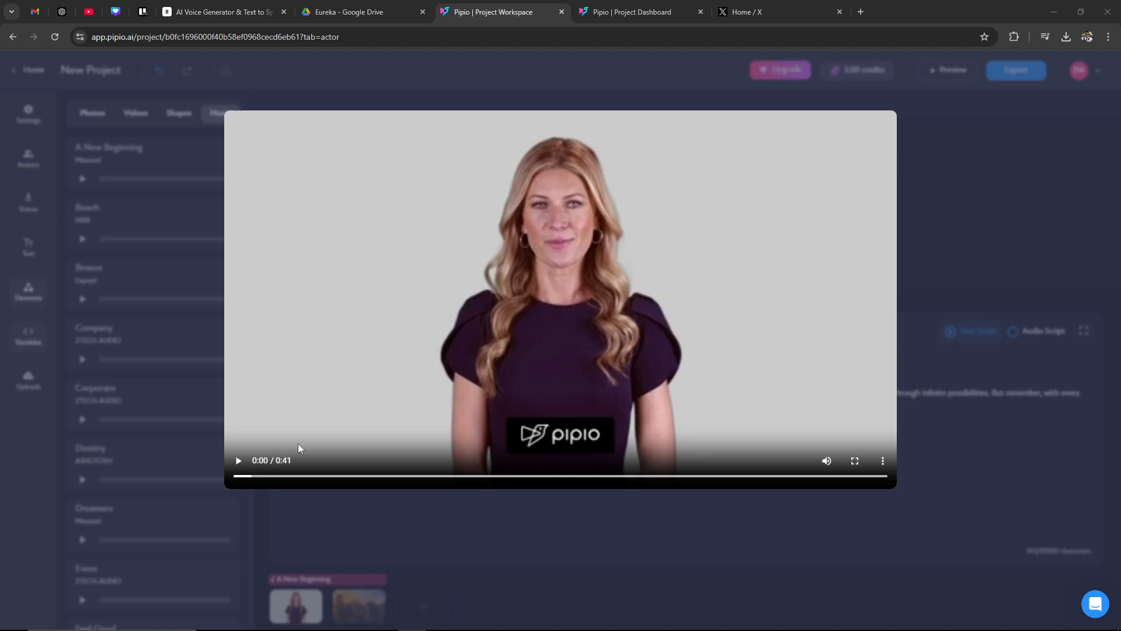
# Step: Play the generated video preview to check the avatar with the background music, and close it
pyautogui.click(252, 477)
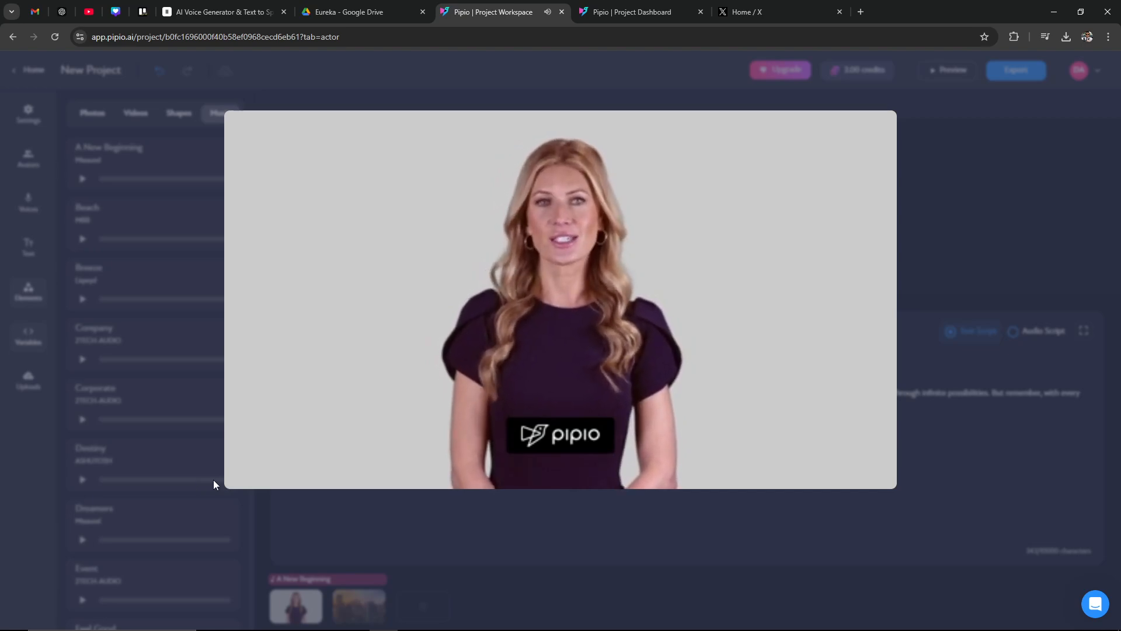
pyautogui.moveTo(217, 456)
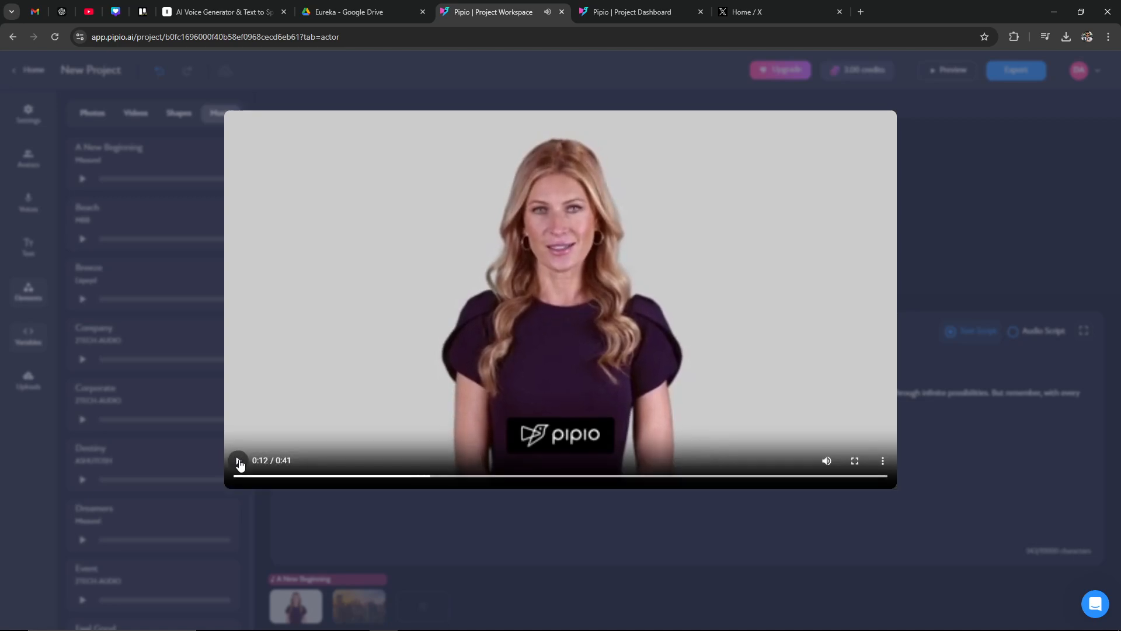
pyautogui.click(238, 460)
pyautogui.click(993, 161)
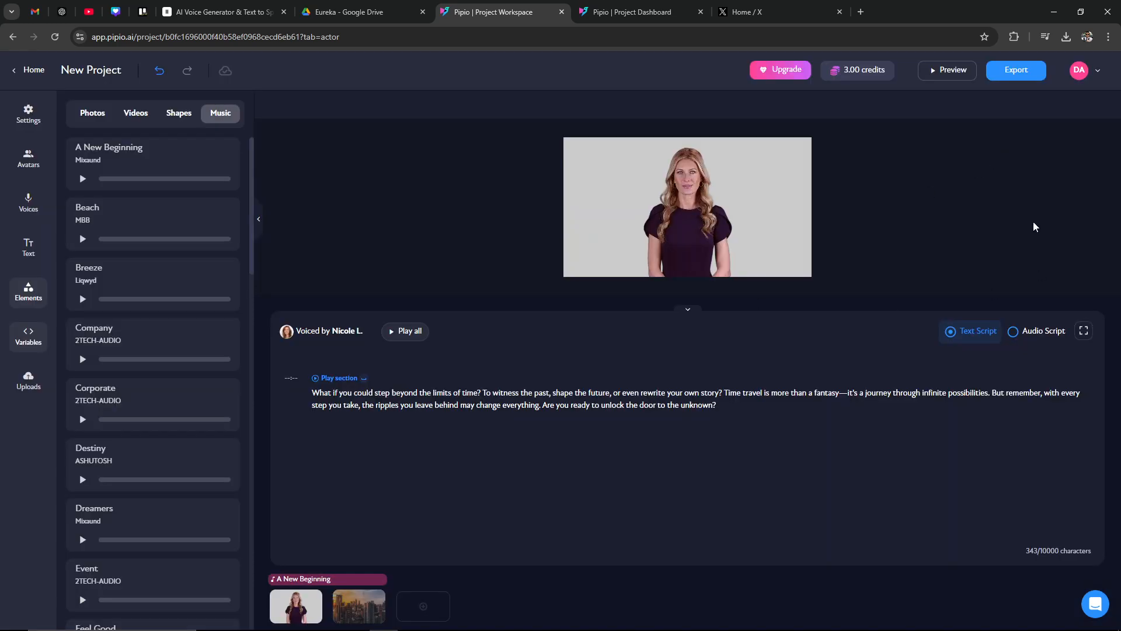
# Step: Set the volume of the "A New Beginning" music to 23
pyautogui.click(315, 582)
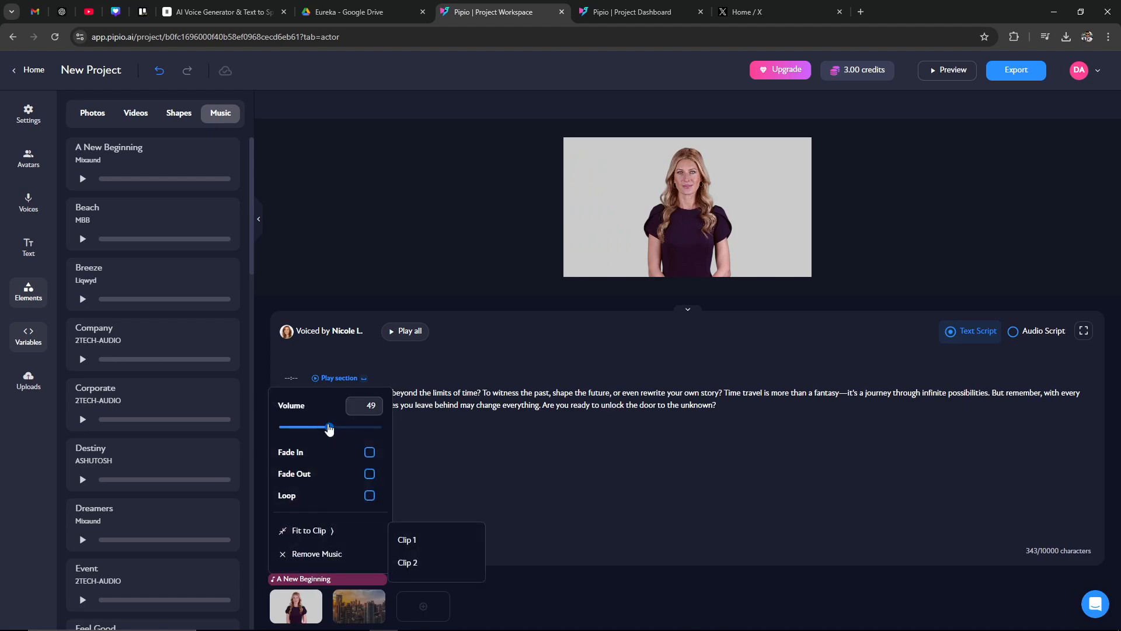
pyautogui.moveTo(330, 429); pyautogui.dragTo(306, 432)
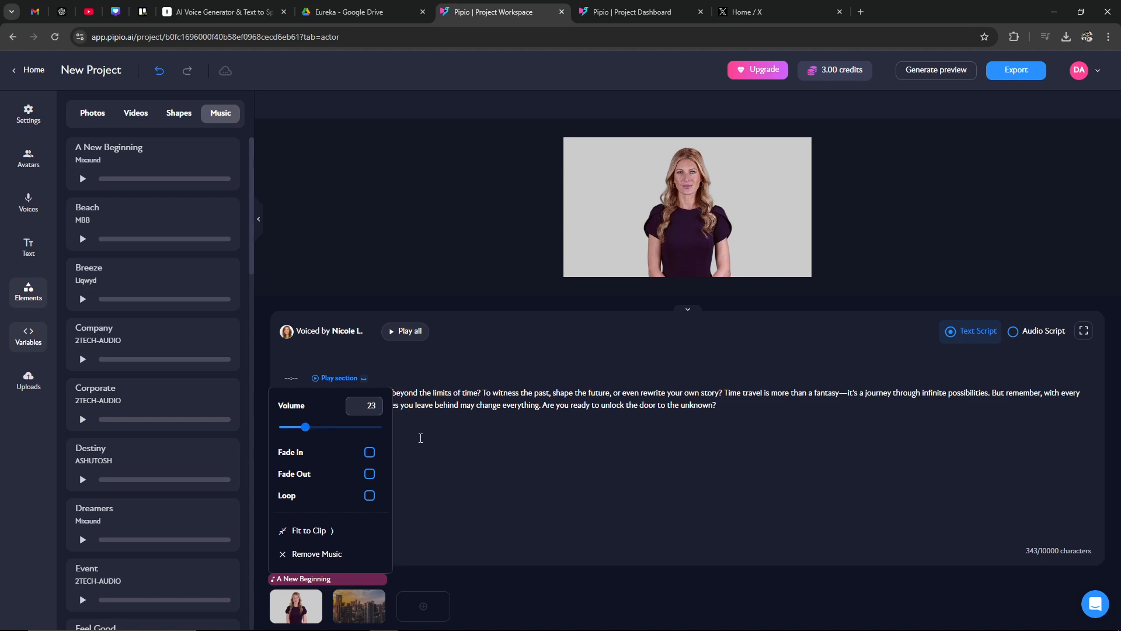
pyautogui.click(470, 273)
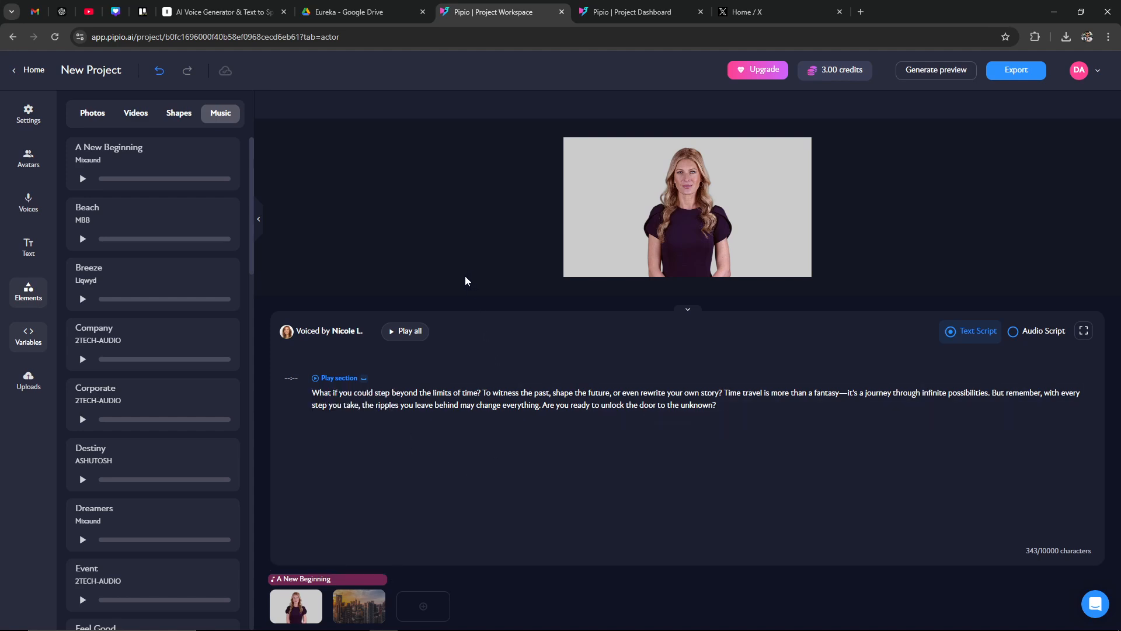